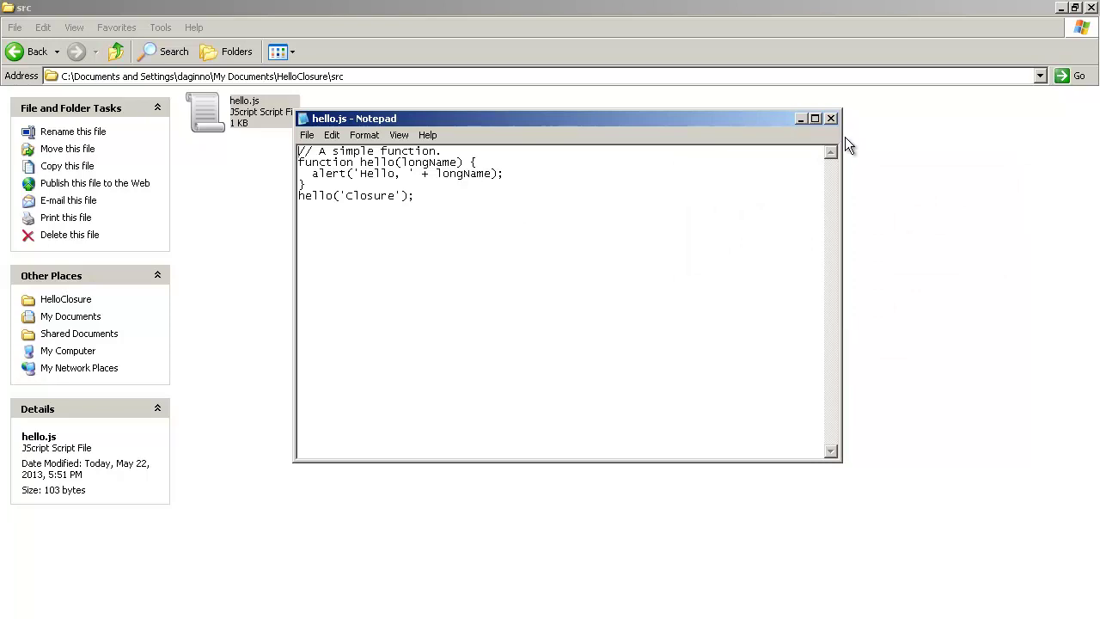
# Step: Close hello.js, open index-source.html from the HelloClosure folder in the browser, and dismiss its alert
pyautogui.click(831, 117)
pyautogui.click(116, 51)
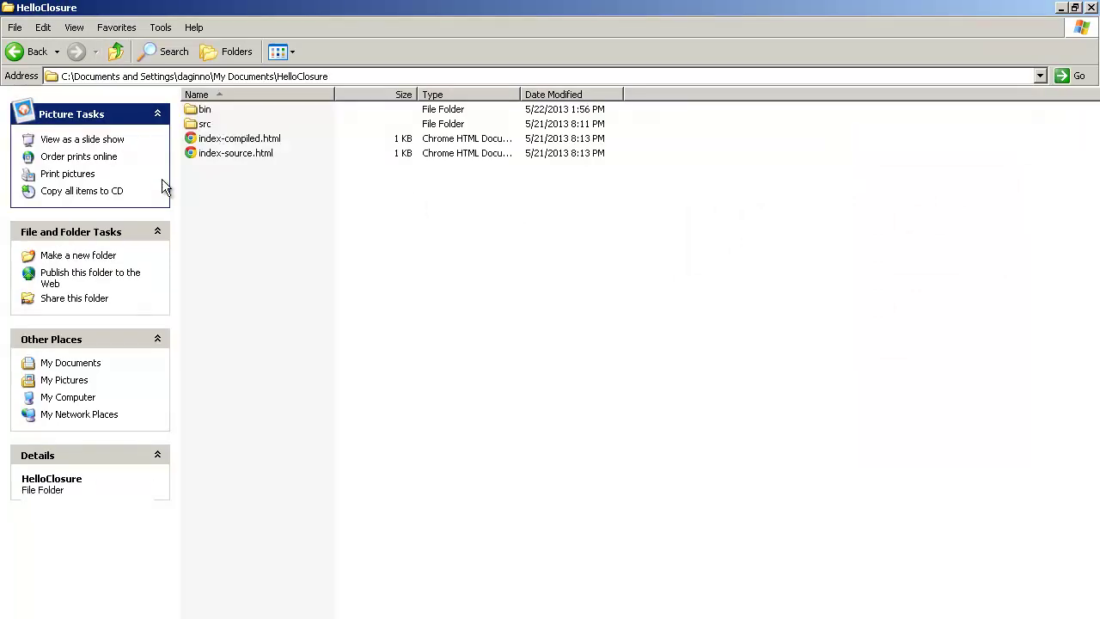
pyautogui.click(220, 159)
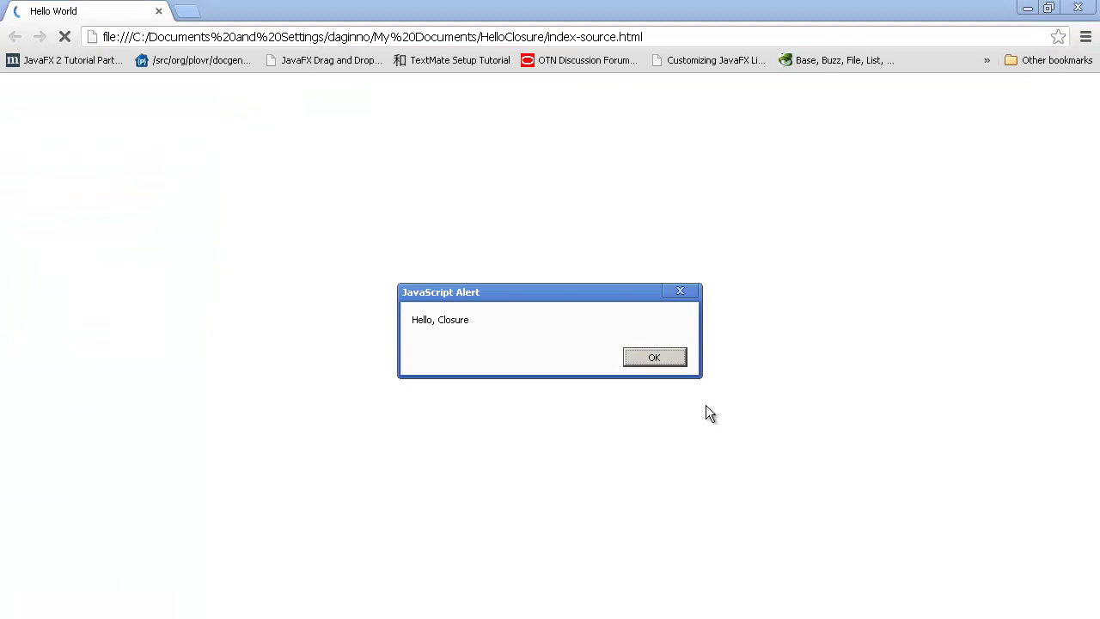
pyautogui.click(674, 358)
pyautogui.click(1090, 8)
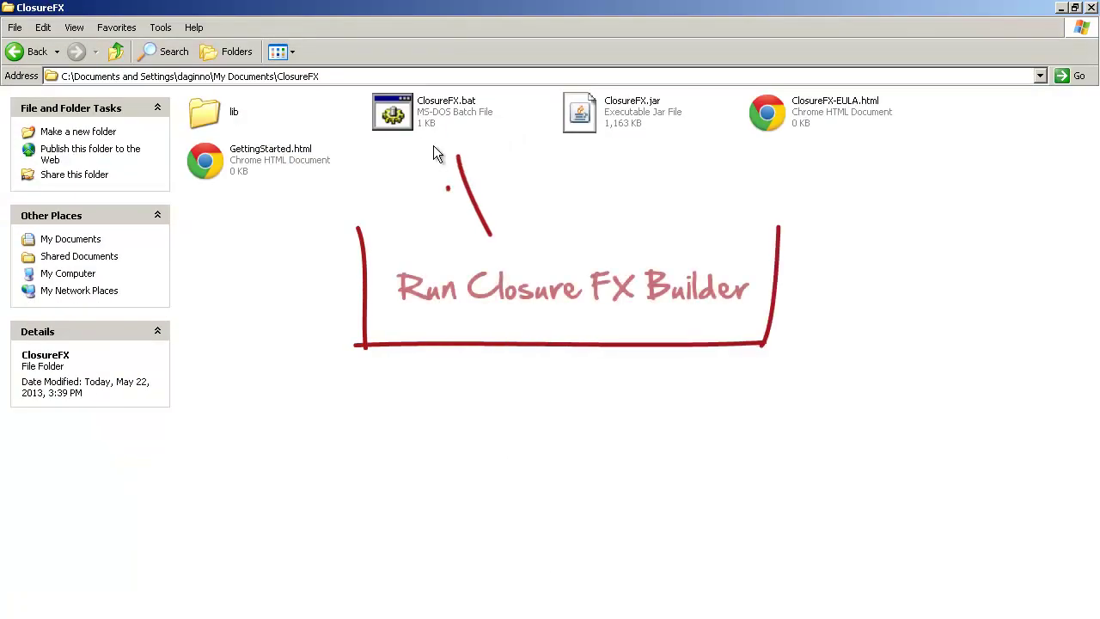
# Step: Launch Closure FX Builder by running ClosureFX.bat and enlarge its window to fill most of the screen
pyautogui.click(434, 116)
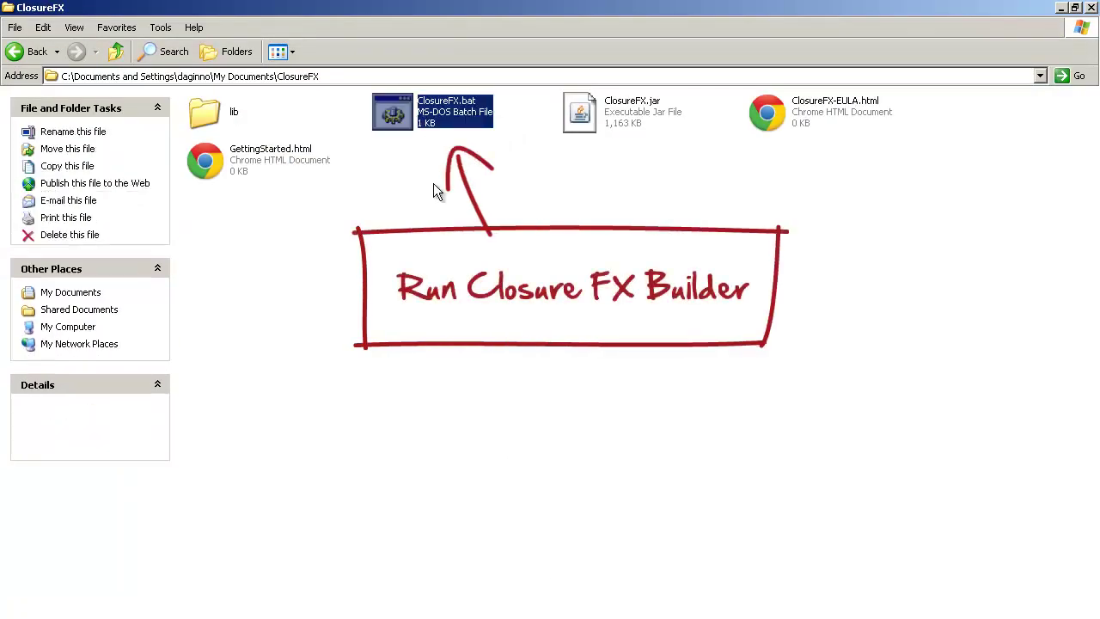
pyautogui.doubleClick(404, 120)
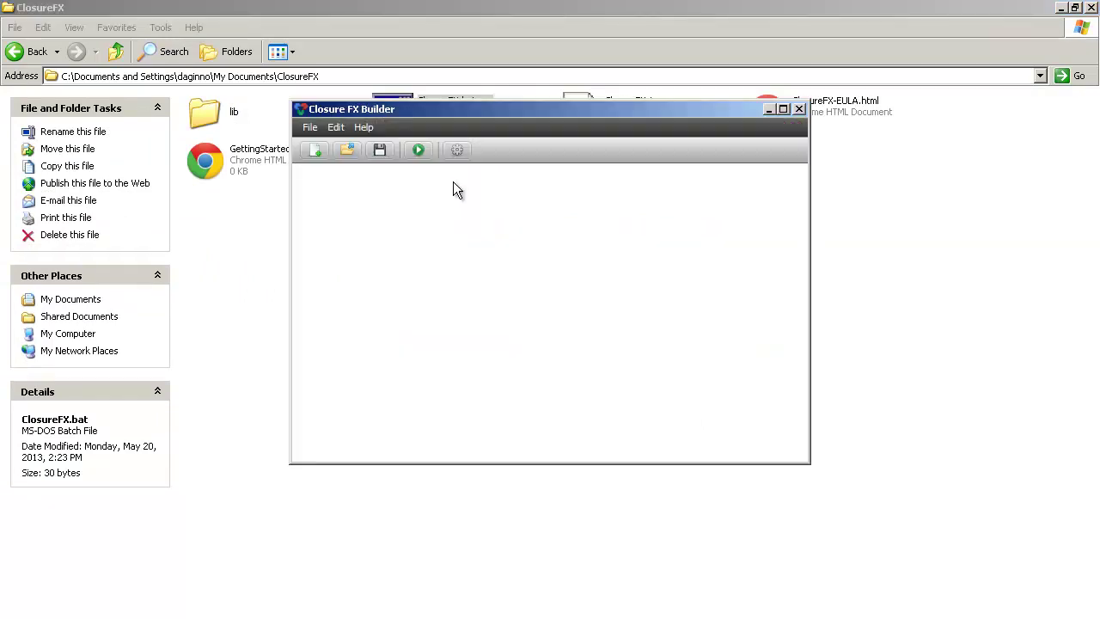
pyautogui.moveTo(451, 107); pyautogui.dragTo(182, 29)
pyautogui.moveTo(533, 376); pyautogui.dragTo(1088, 611)
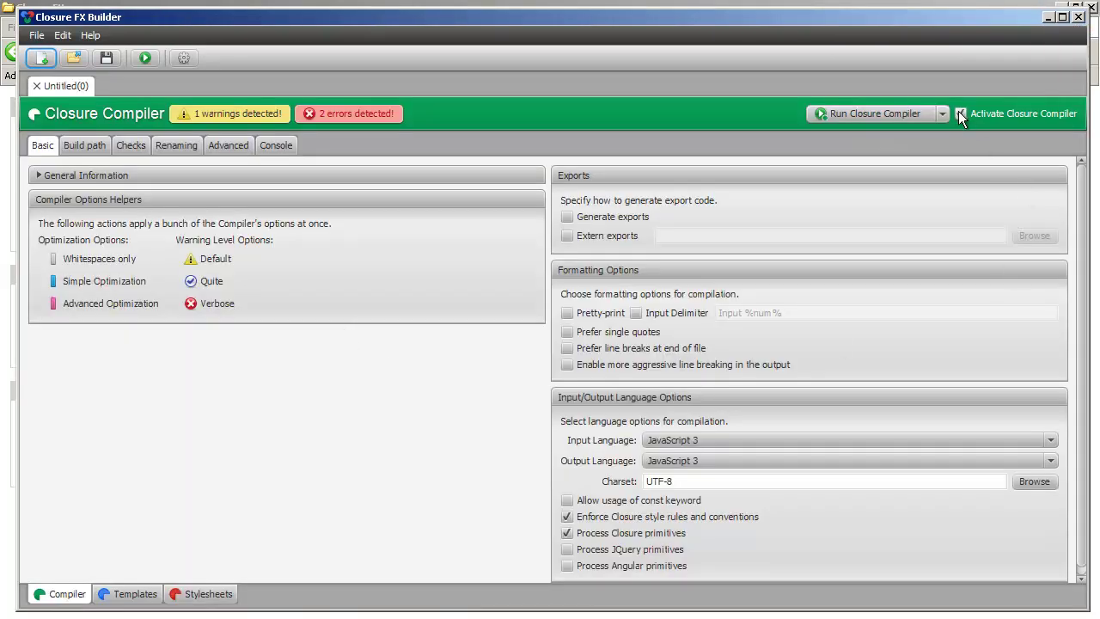
# Step: Add the src folder from My Documents\HelloClosure as a source folder in the compiler's build path
pyautogui.click(86, 146)
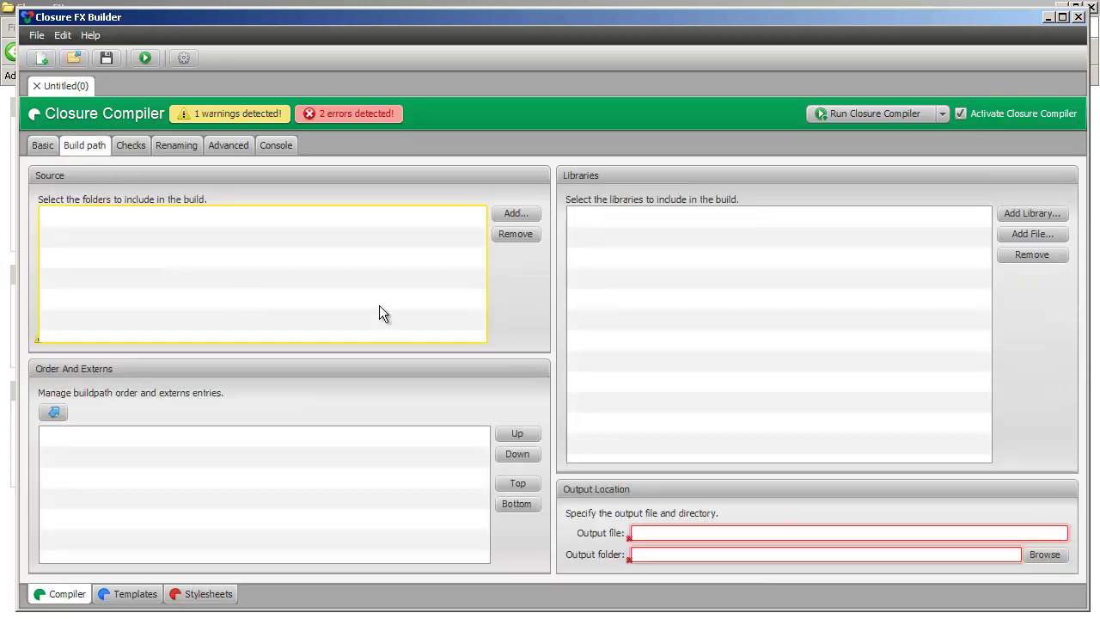
pyautogui.click(531, 215)
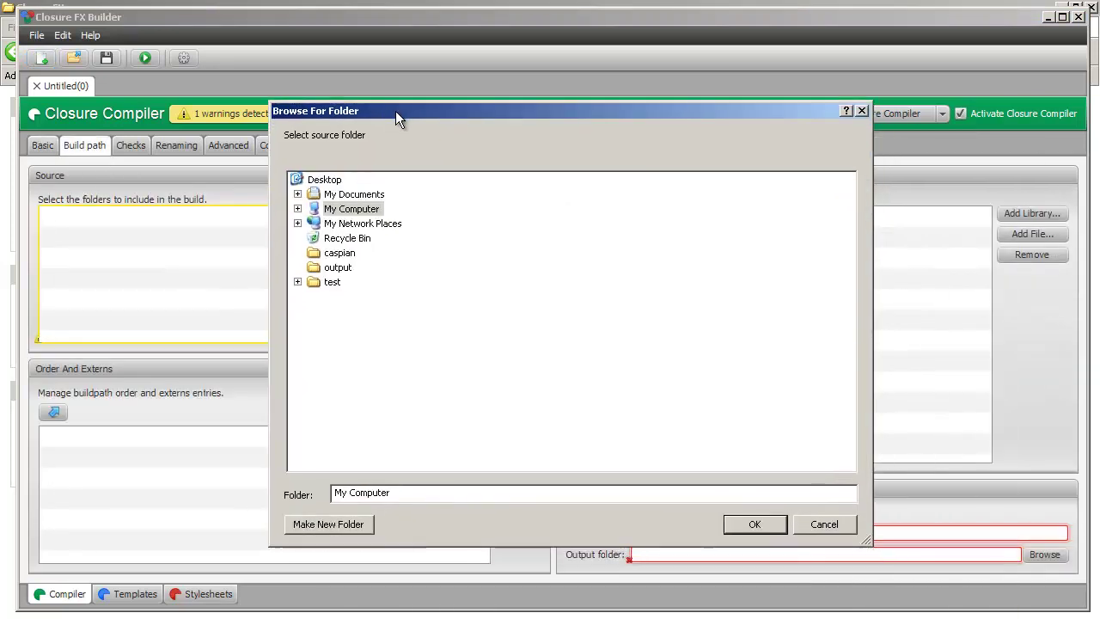
pyautogui.click(297, 194)
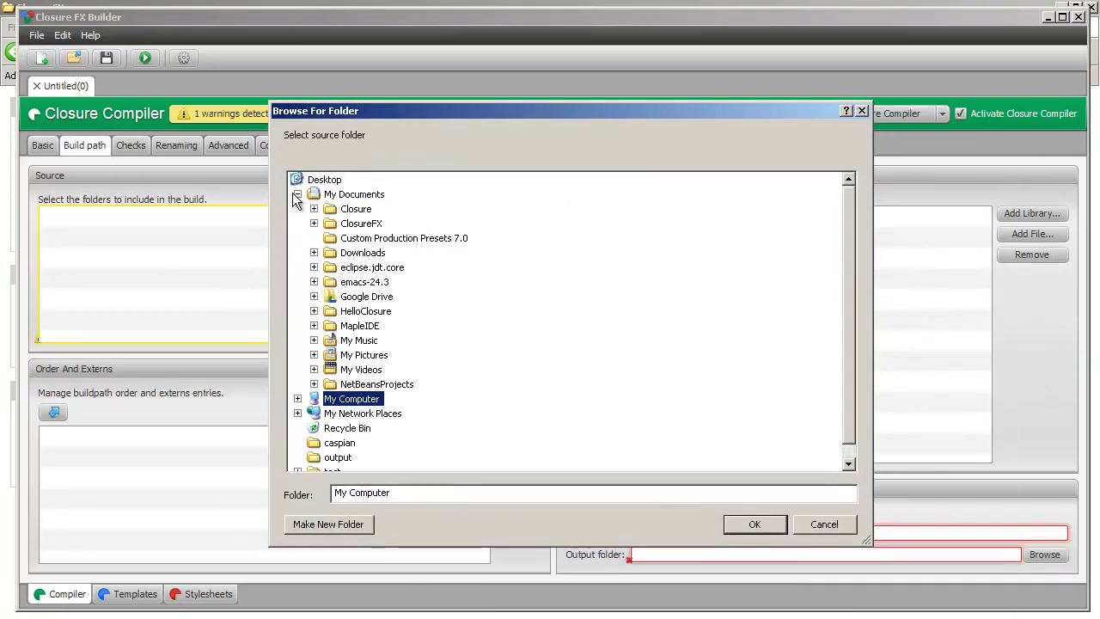
pyautogui.click(314, 311)
pyautogui.click(362, 340)
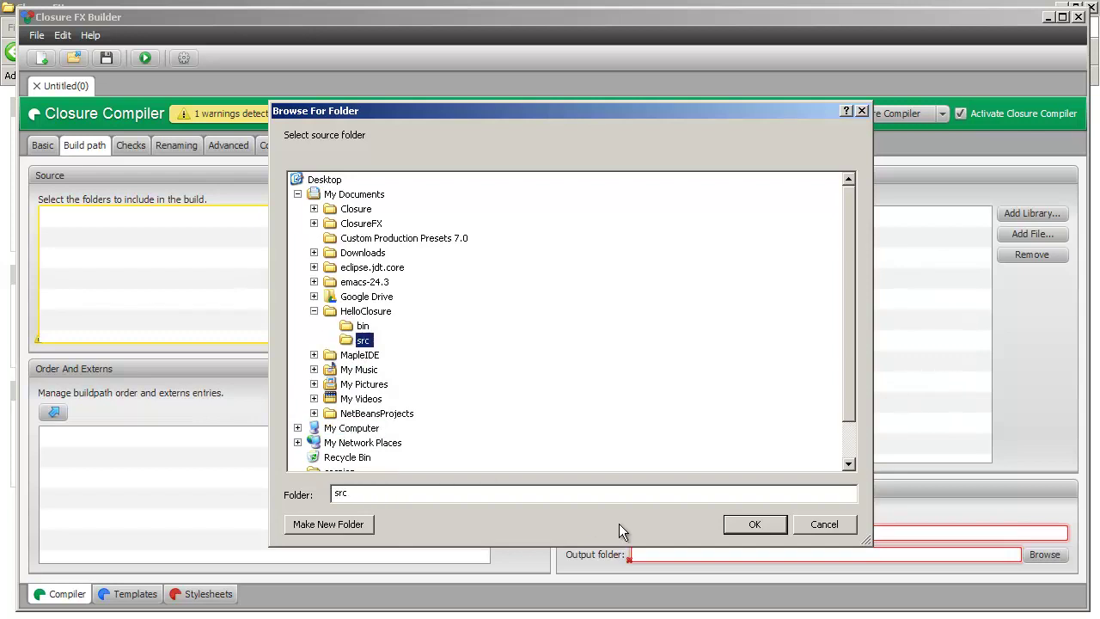
pyautogui.click(755, 524)
# Step: Set the output folder to HelloClosure\bin and the output file to output.js
pyautogui.click(1038, 552)
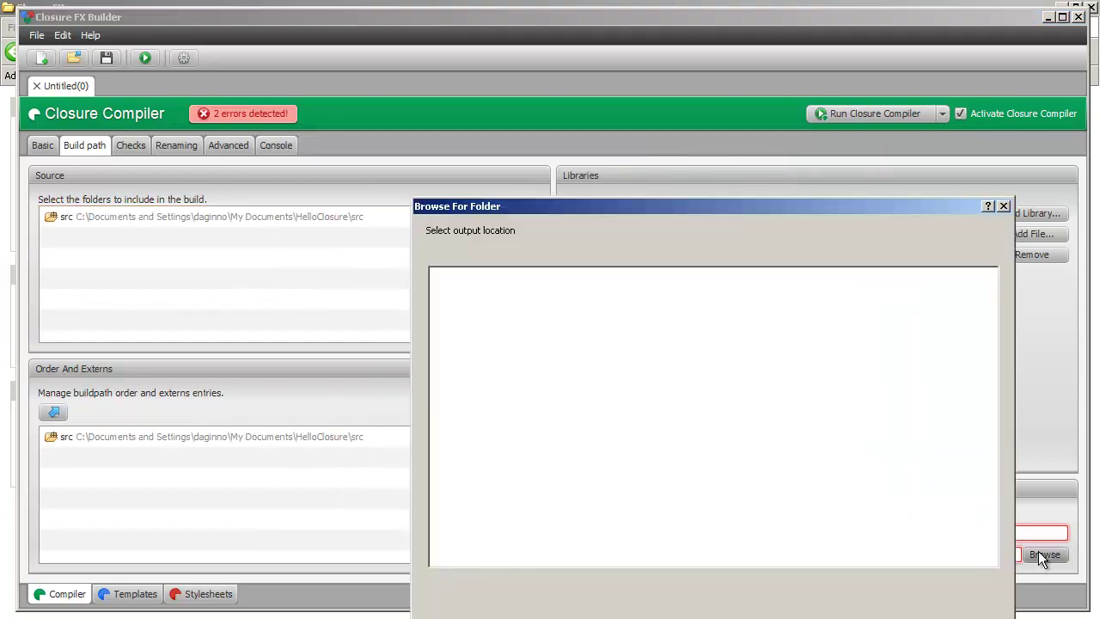
pyautogui.click(287, 174)
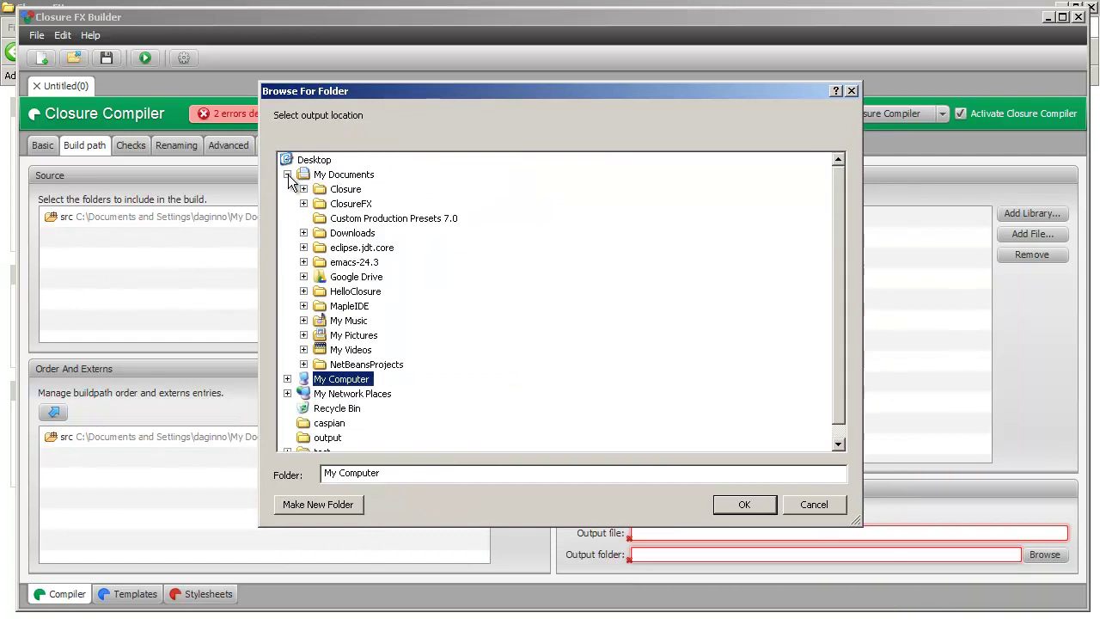
pyautogui.click(303, 189)
pyautogui.click(303, 189)
pyautogui.click(304, 292)
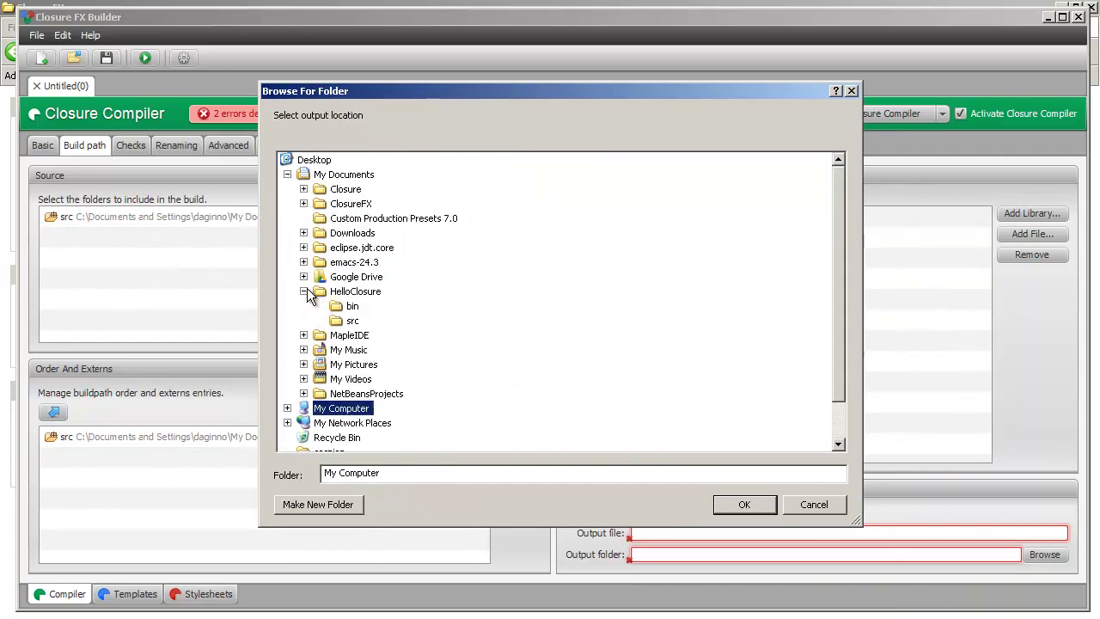
pyautogui.click(352, 306)
pyautogui.click(767, 505)
pyautogui.click(734, 535)
pyautogui.write('output.js')
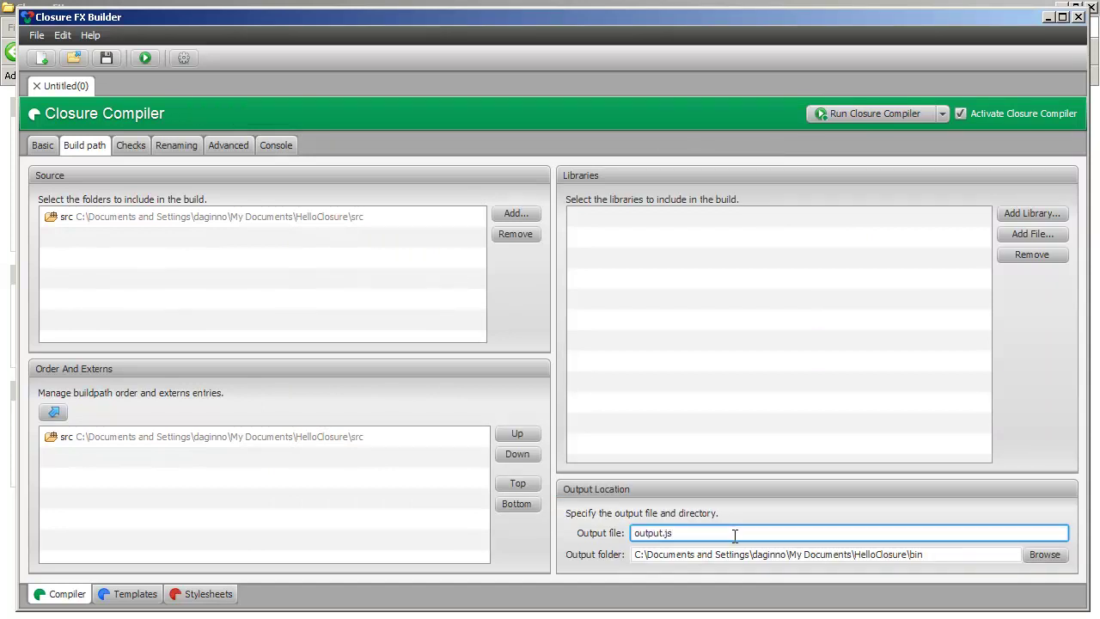
# Step: Run the Closure Compiler and inspect the compiled output.js from HelloClosure\bin in Notepad
pyautogui.click(883, 114)
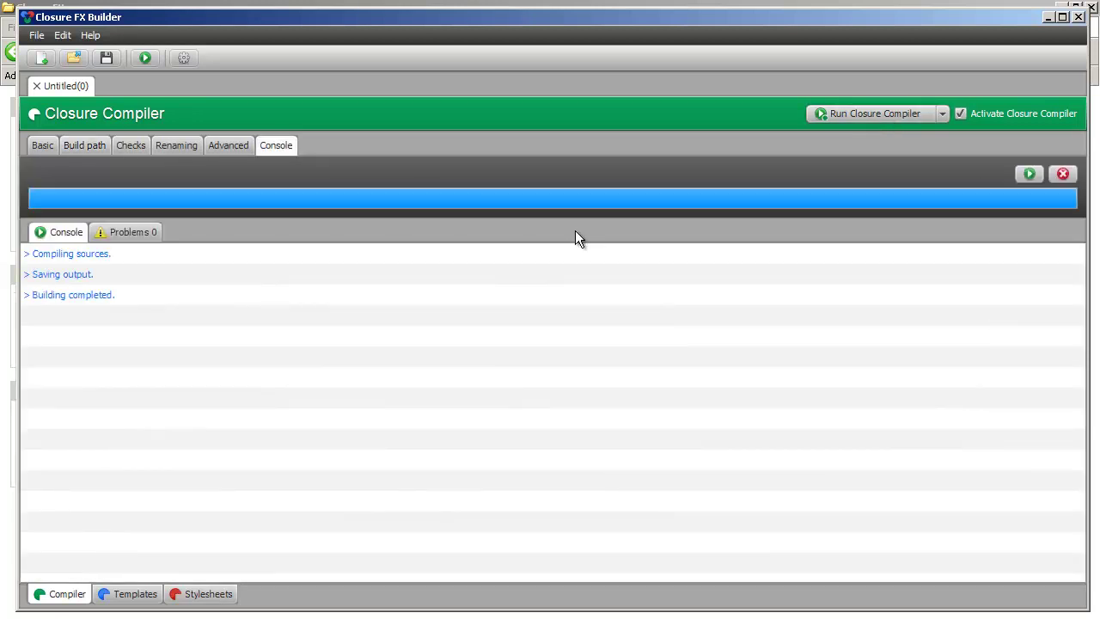
pyautogui.hotkey('alt', 'Tab')
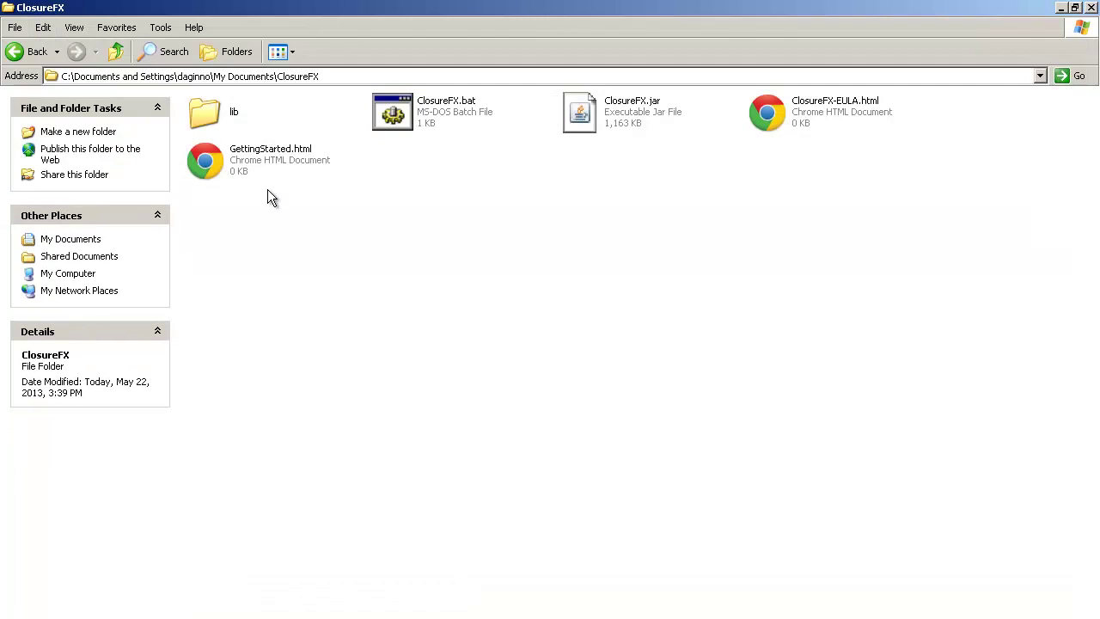
pyautogui.hotkey('alt', 'Tab')
pyautogui.doubleClick(200, 110)
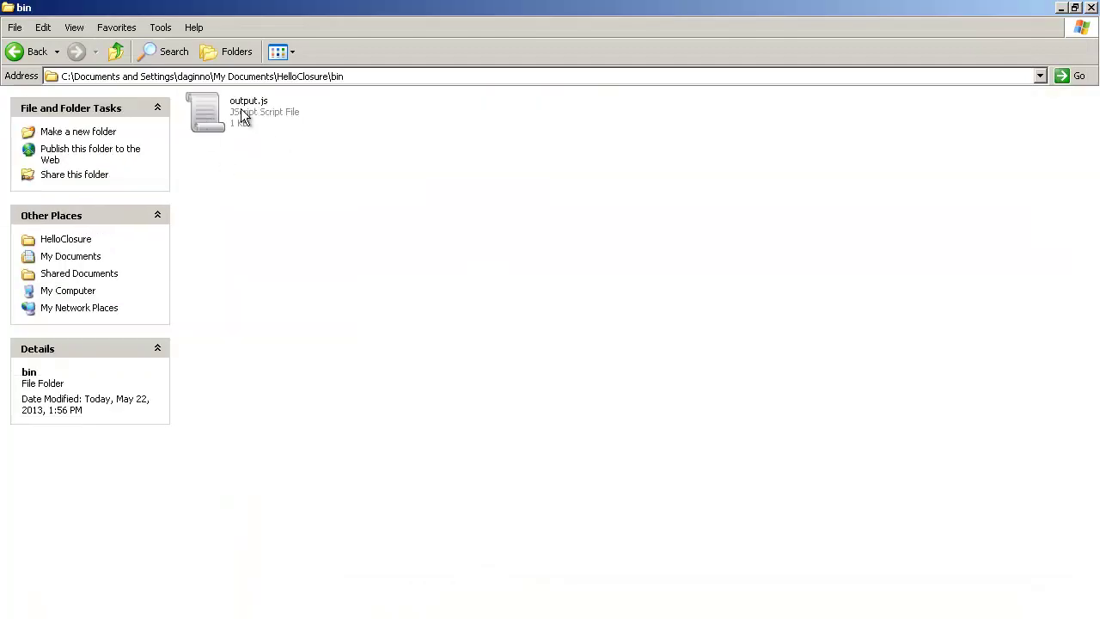
pyautogui.click(244, 117)
pyautogui.rightClick(225, 101)
pyautogui.moveTo(387, 276)
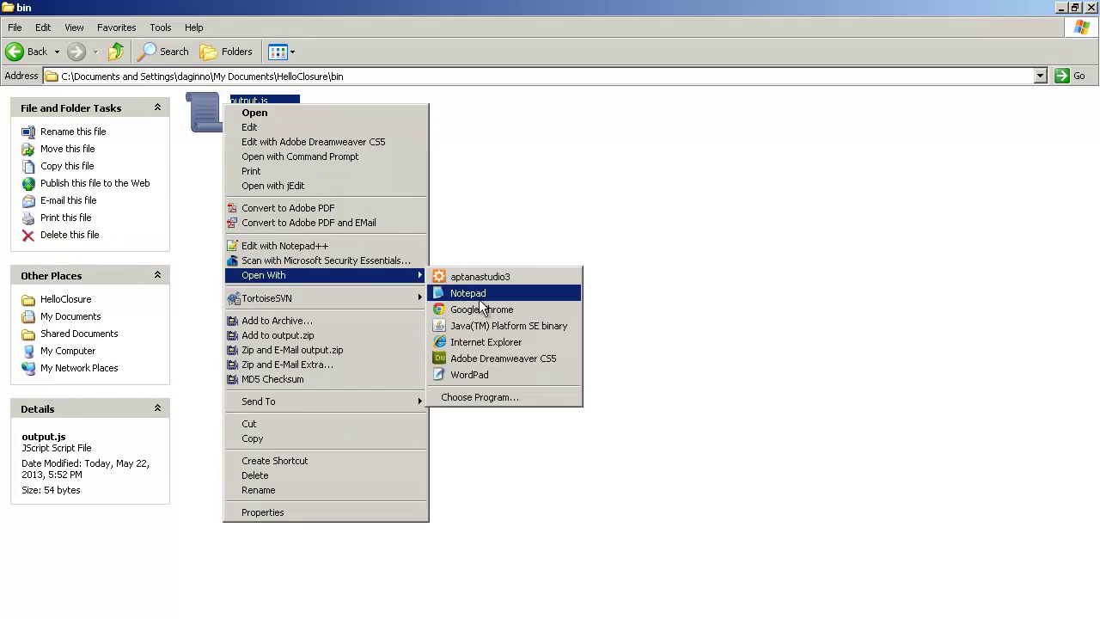
pyautogui.click(478, 300)
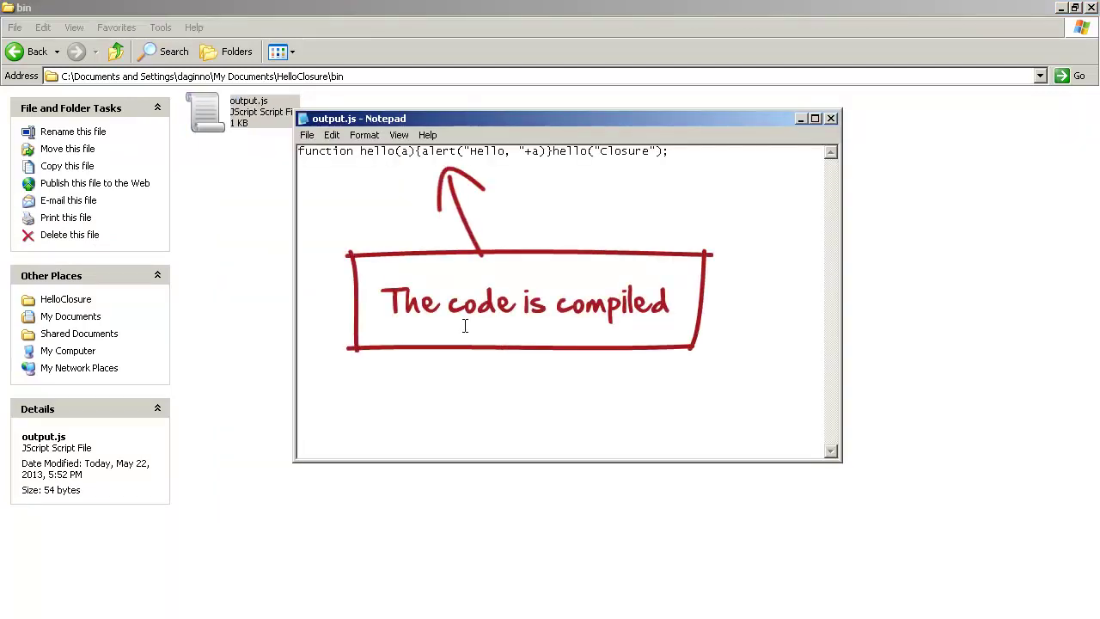
pyautogui.click(830, 118)
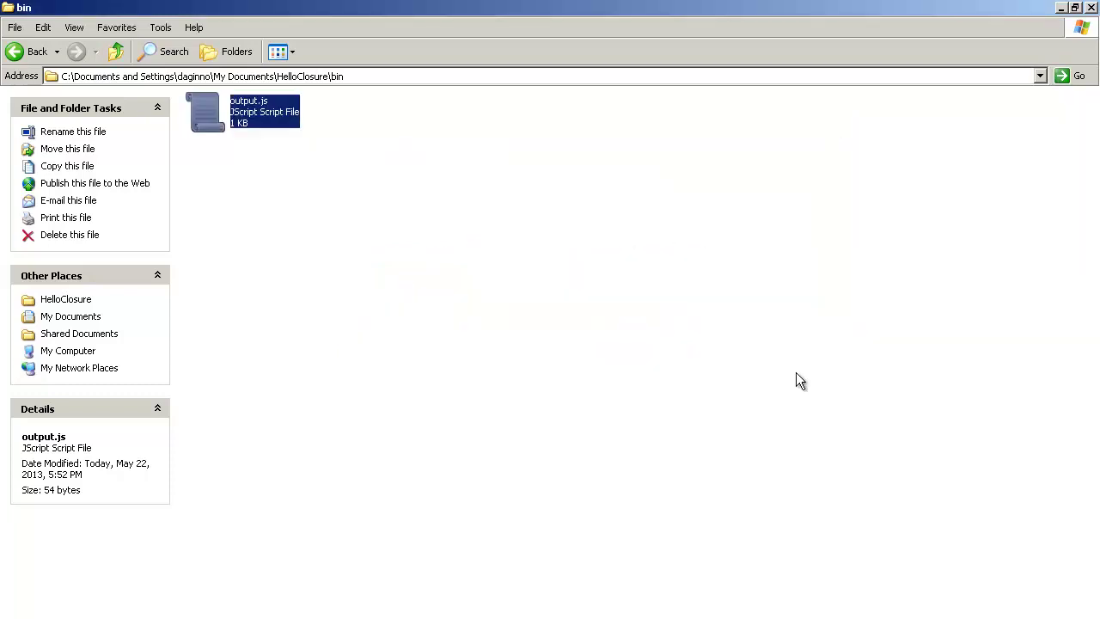
# Step: Switch back to Closure FX Builder, set all compilation warnings to ERROR level, and rerun the compiler to list its problems
pyautogui.hotkey('alt', 'Tab')
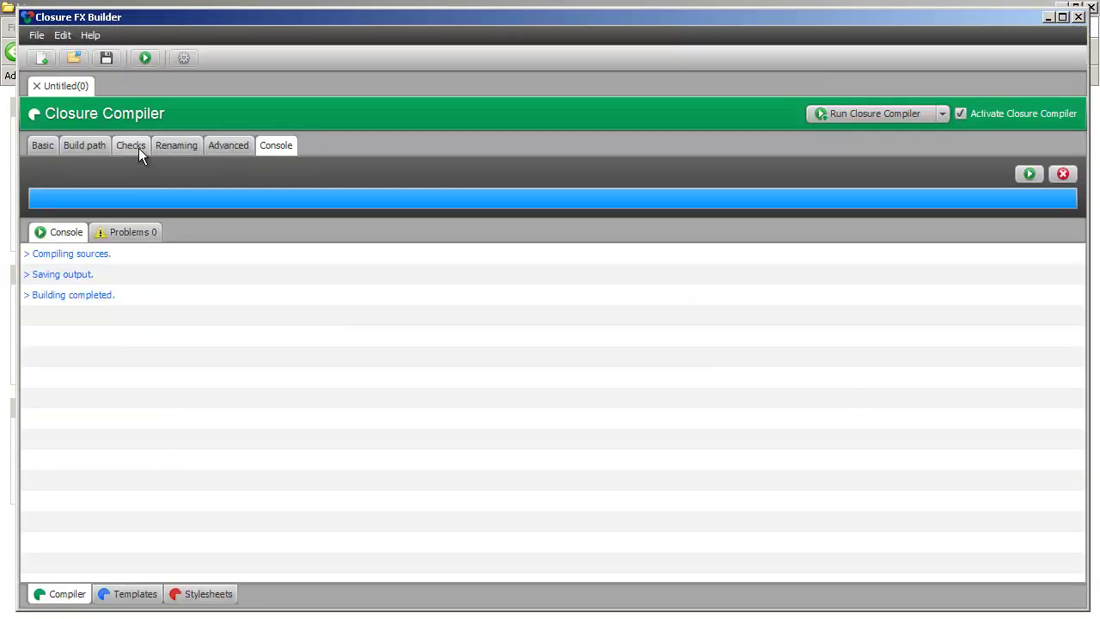
pyautogui.click(143, 147)
pyautogui.moveTo(535, 306); pyautogui.dragTo(532, 258)
pyautogui.click(526, 219)
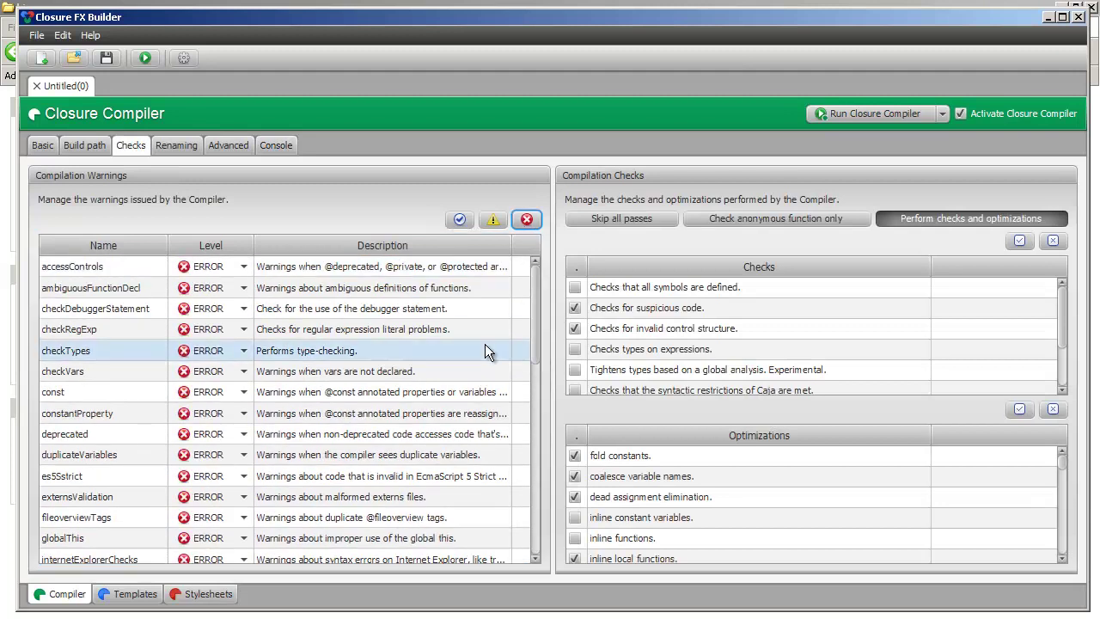
pyautogui.click(856, 113)
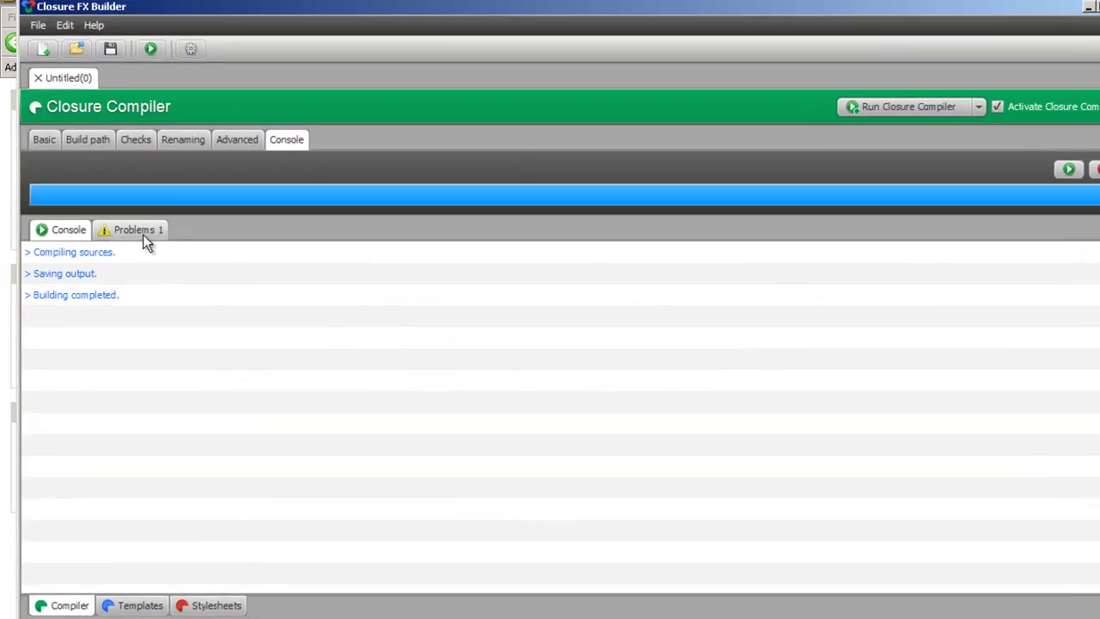
pyautogui.click(129, 232)
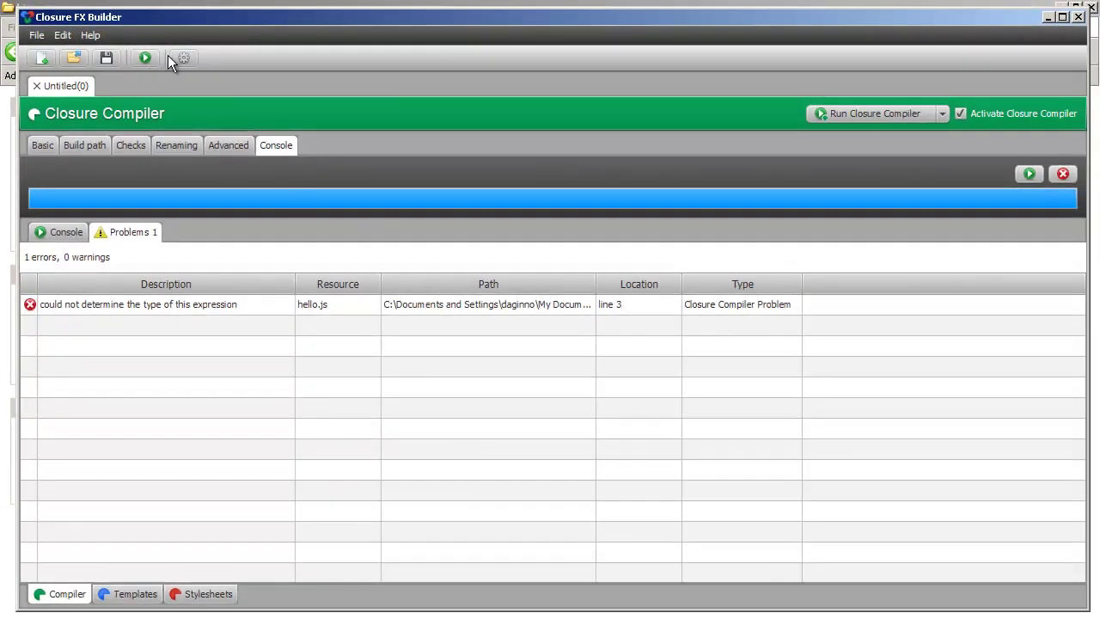
# Step: Configure the Notepad++ editor in the preferences with the folder C:\Program Files\Notepad++ and apply the change
pyautogui.click(180, 58)
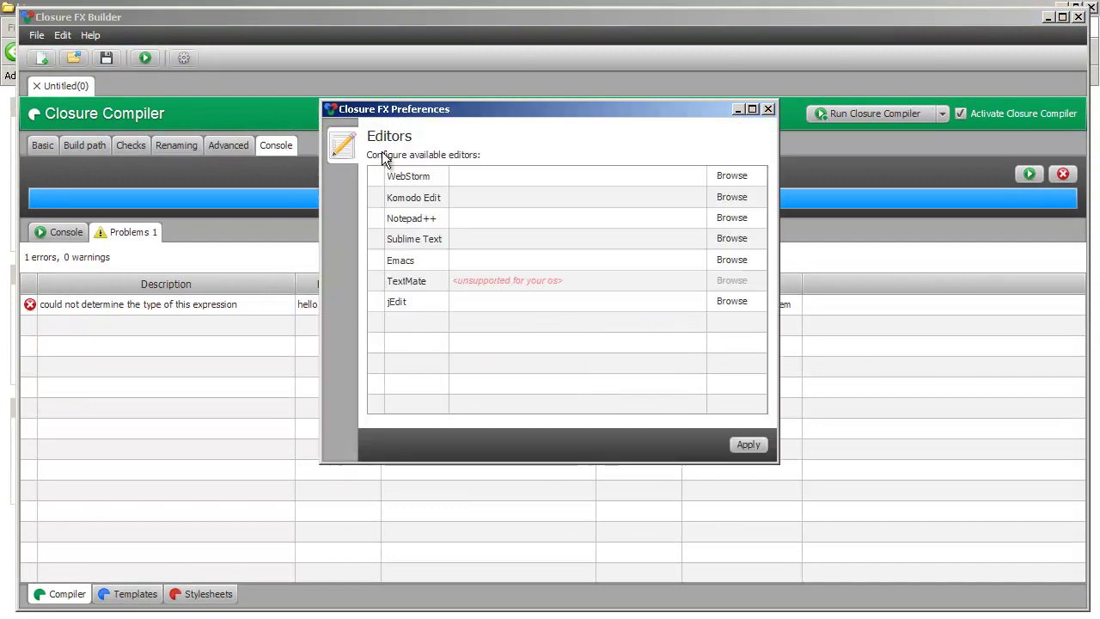
pyautogui.click(549, 223)
pyautogui.click(726, 218)
pyautogui.moveTo(692, 201); pyautogui.dragTo(460, 99)
pyautogui.doubleClick(230, 199)
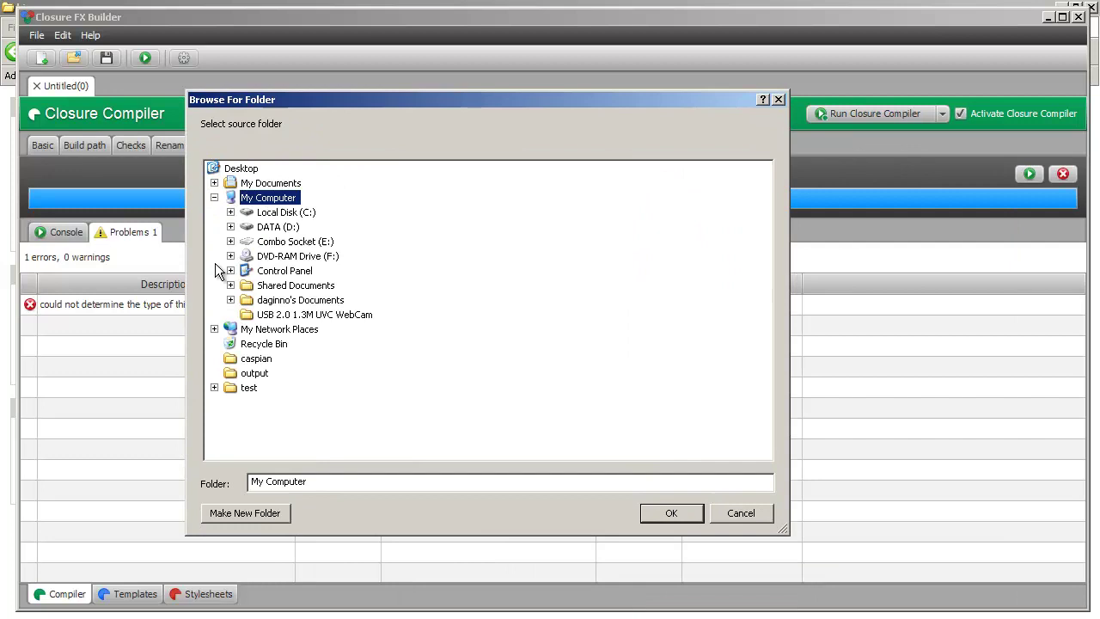
pyautogui.click(230, 212)
pyautogui.click(246, 358)
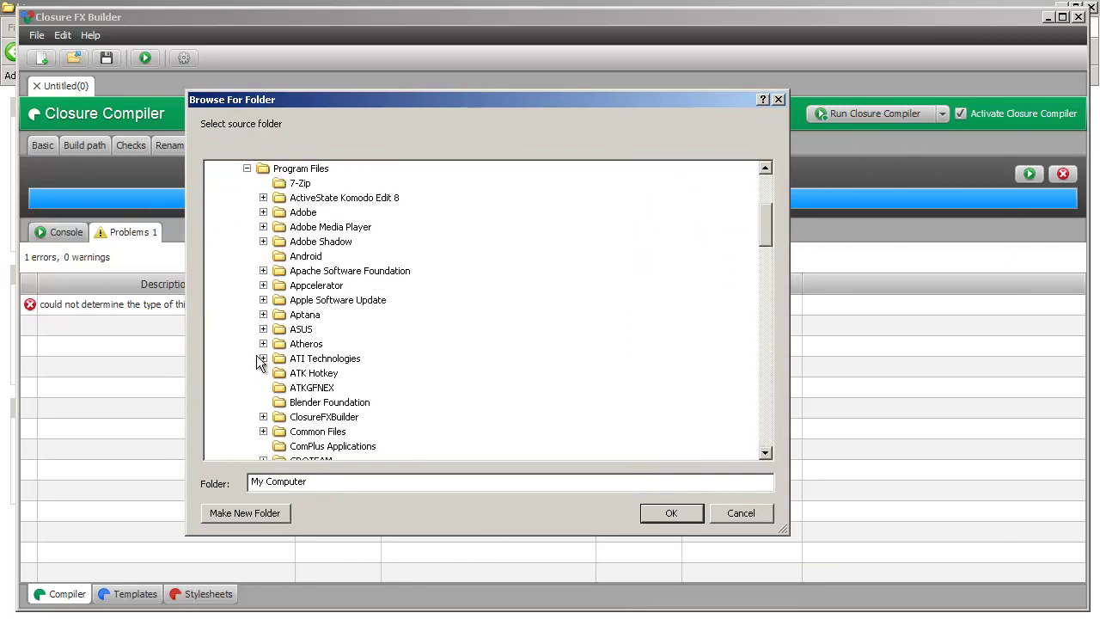
pyautogui.press('n')
pyautogui.scroll(-3, 263, 378)
pyautogui.click(314, 343)
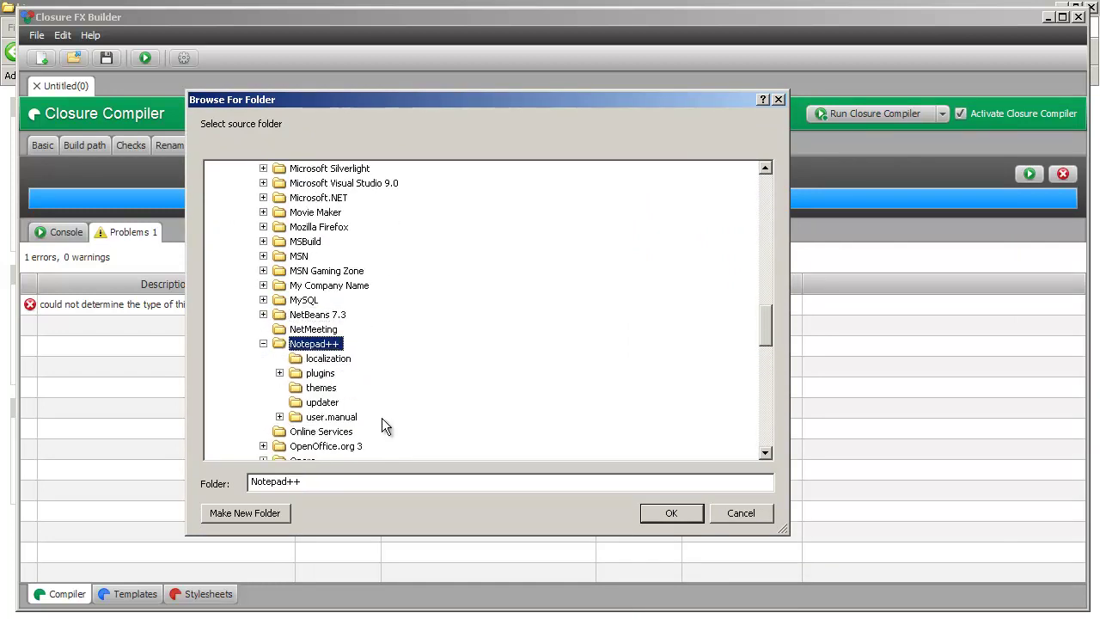
pyautogui.click(671, 514)
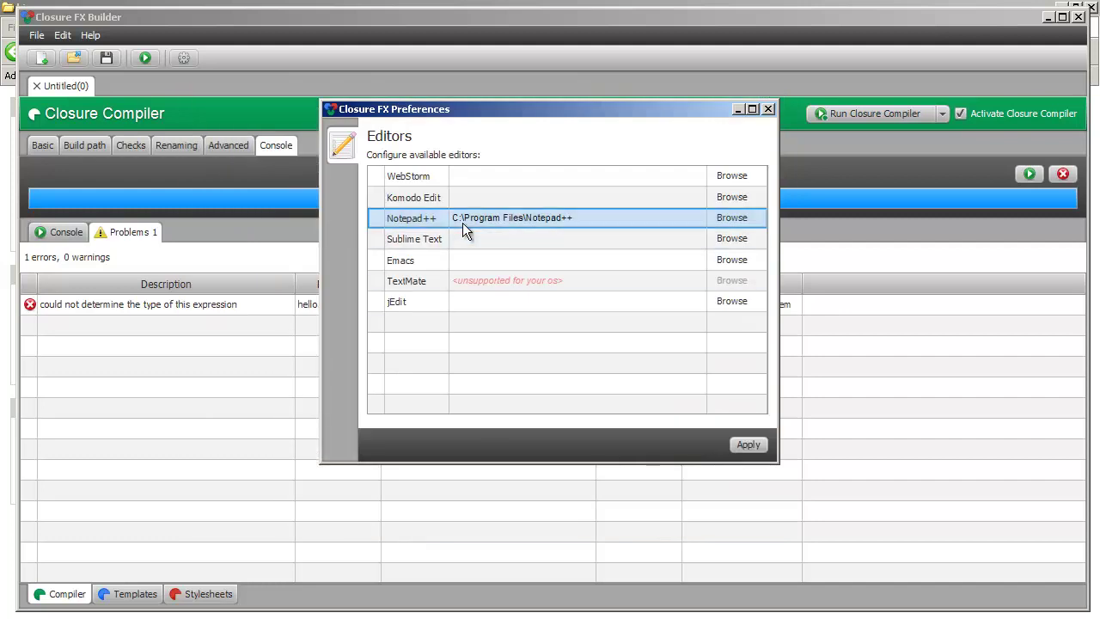
pyautogui.click(749, 445)
pyautogui.click(768, 109)
# Step: Open hello.js in Notepad++ from the reported expression type error and add the comment "//dummy bug" below the code
pyautogui.click(160, 307)
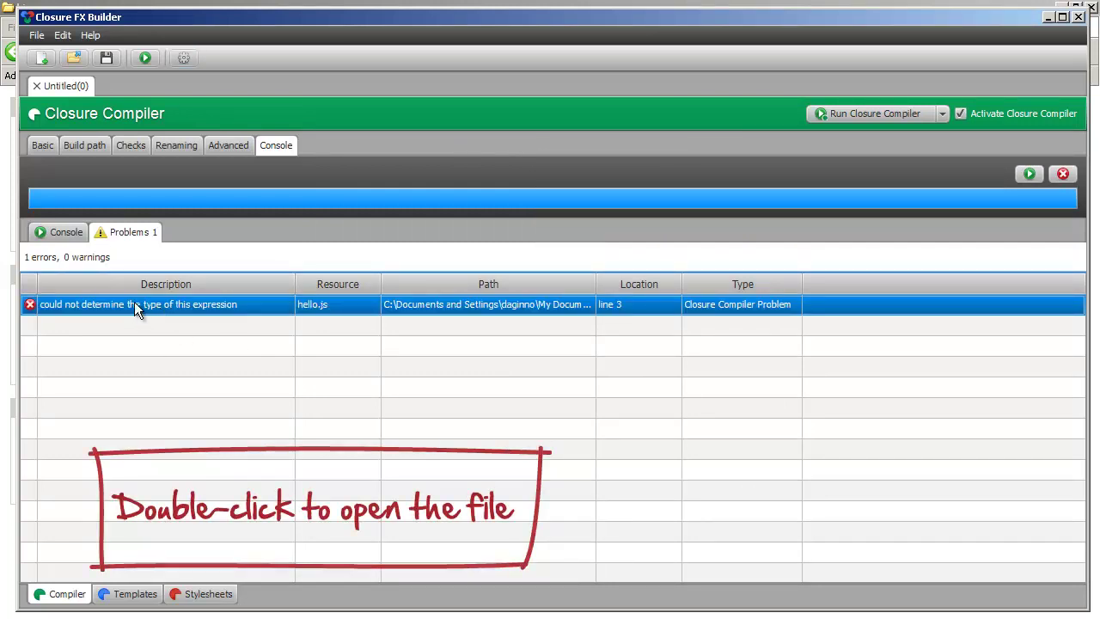
pyautogui.doubleClick(134, 302)
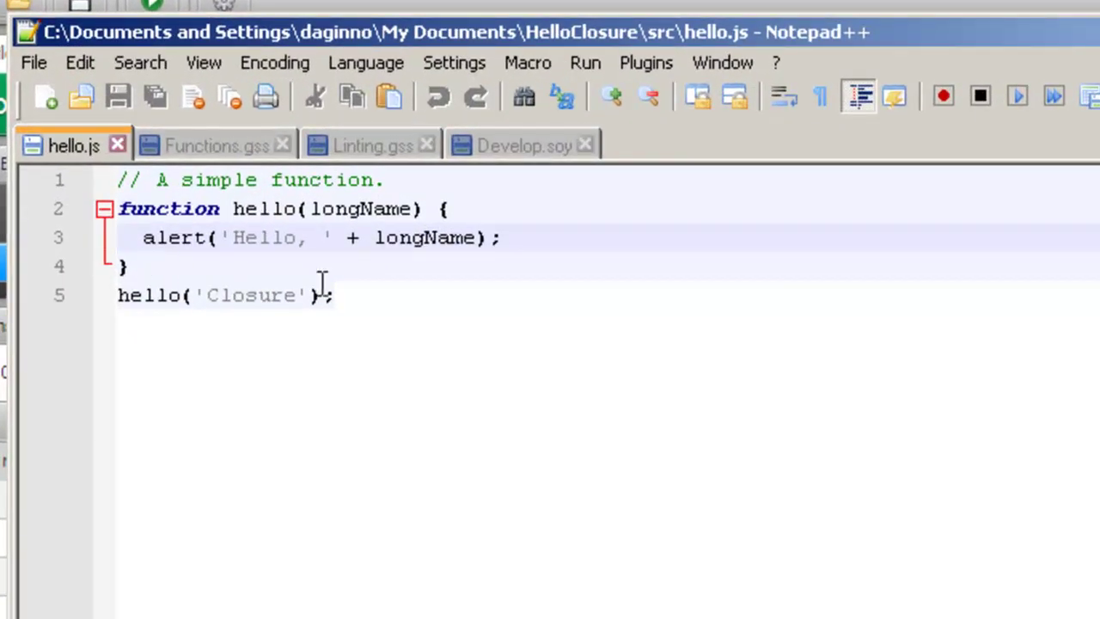
pyautogui.click(359, 288)
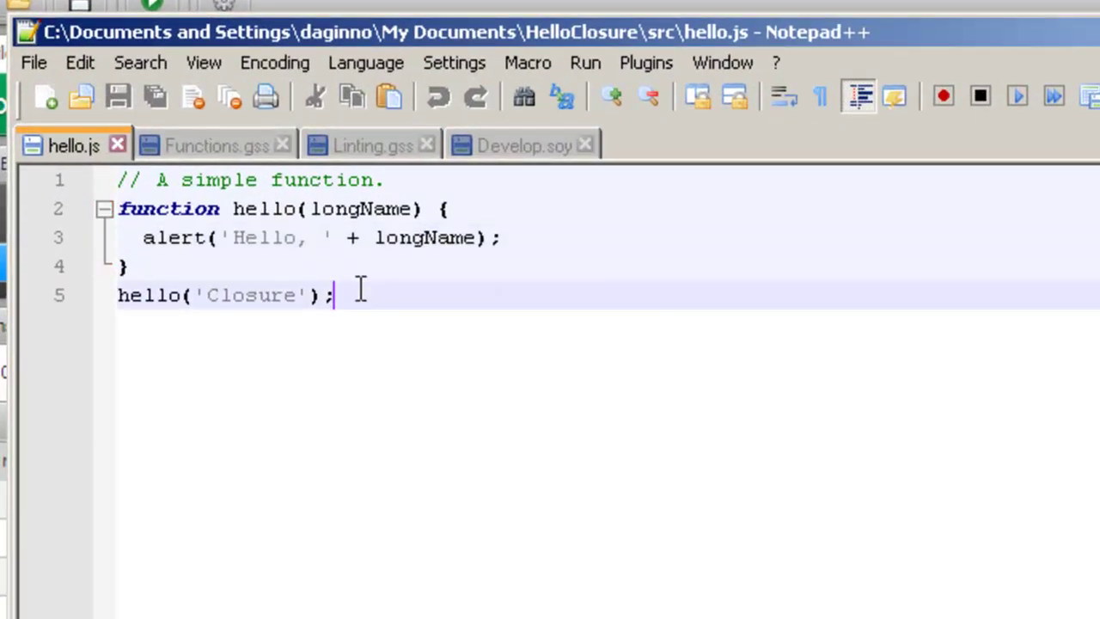
pyautogui.press('Return')
pyautogui.press('Return')
pyautogui.write('//sunny')
pyautogui.press('BackSpace')
pyautogui.press('BackSpace')
pyautogui.press('BackSpace')
pyautogui.press('BackSpace')
pyautogui.press('BackSpace')
pyautogui.write('dummy bug')
# Step: Add the line "undefined_var =2;" under the comment in hello.js, then save the file and close the editor
pyautogui.press('Return')
pyautogui.write('undefined_bug')
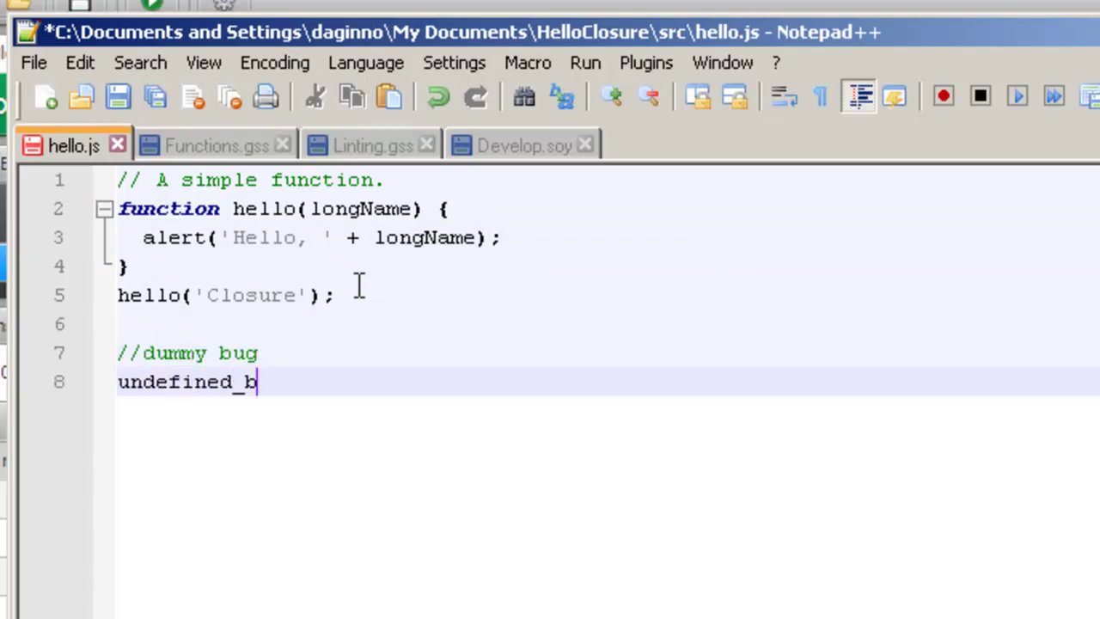
pyautogui.press('BackSpace')
pyautogui.press('BackSpace')
pyautogui.press('BackSpace')
pyautogui.write('var =2;')
pyautogui.hotkey('ctrl', 's')
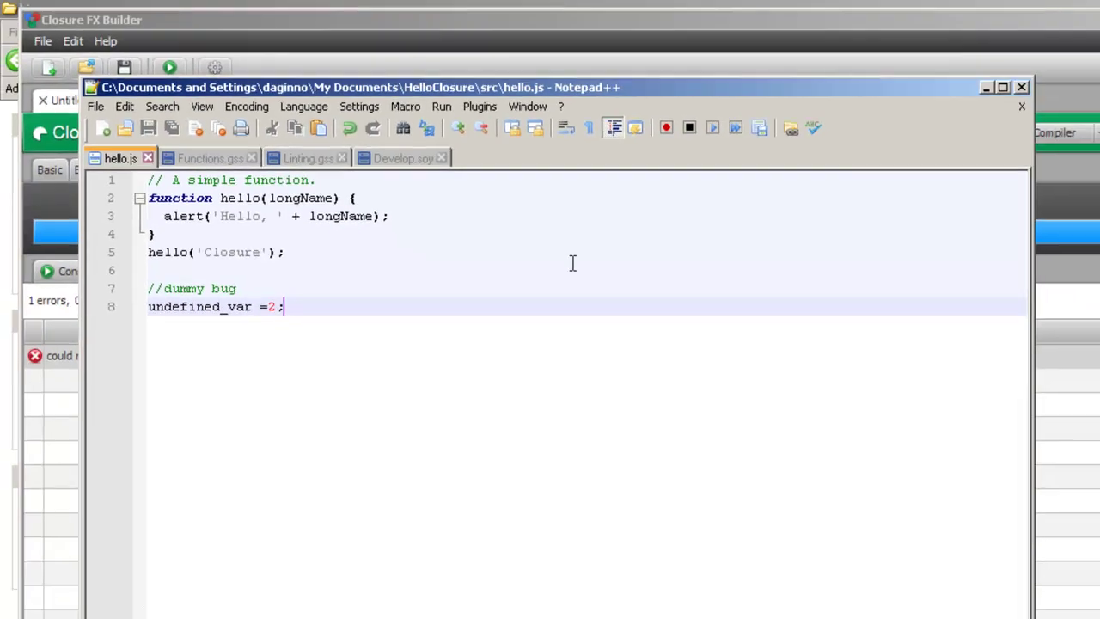
pyautogui.click(1022, 86)
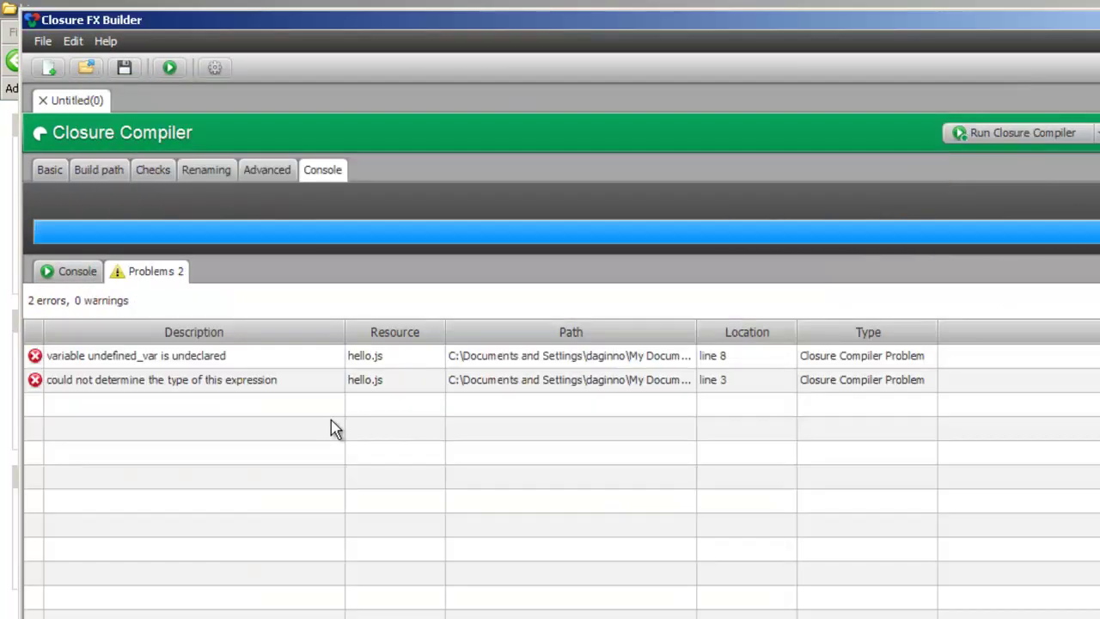
# Step: Open hello.js in Notepad++ from the undeclared undefined_var error, check the reported line, and close the editor
pyautogui.click(187, 365)
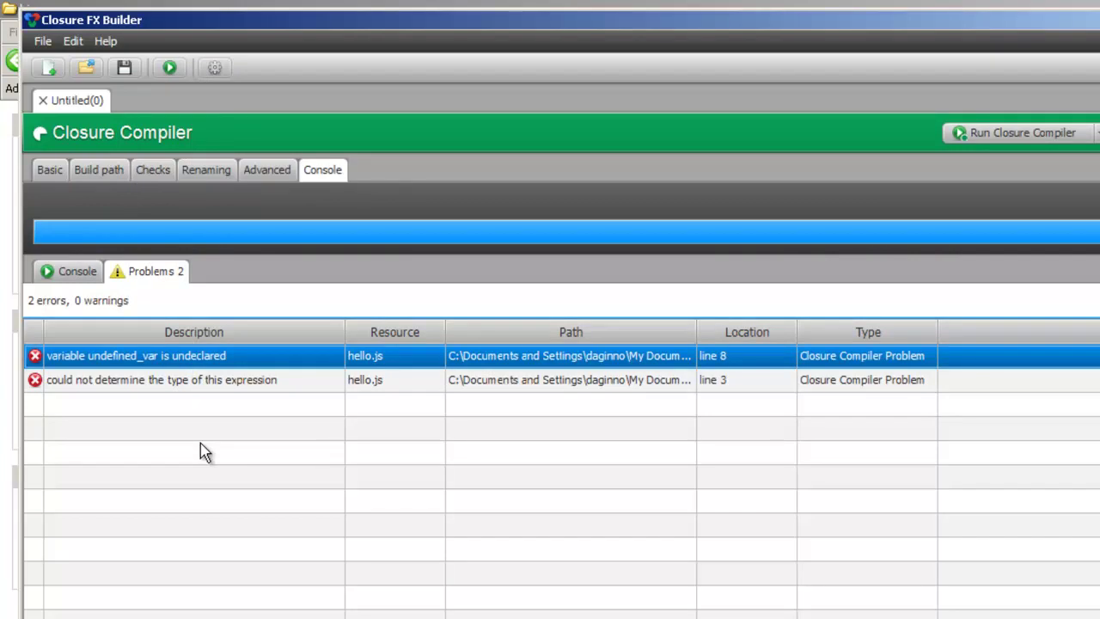
pyautogui.doubleClick(204, 365)
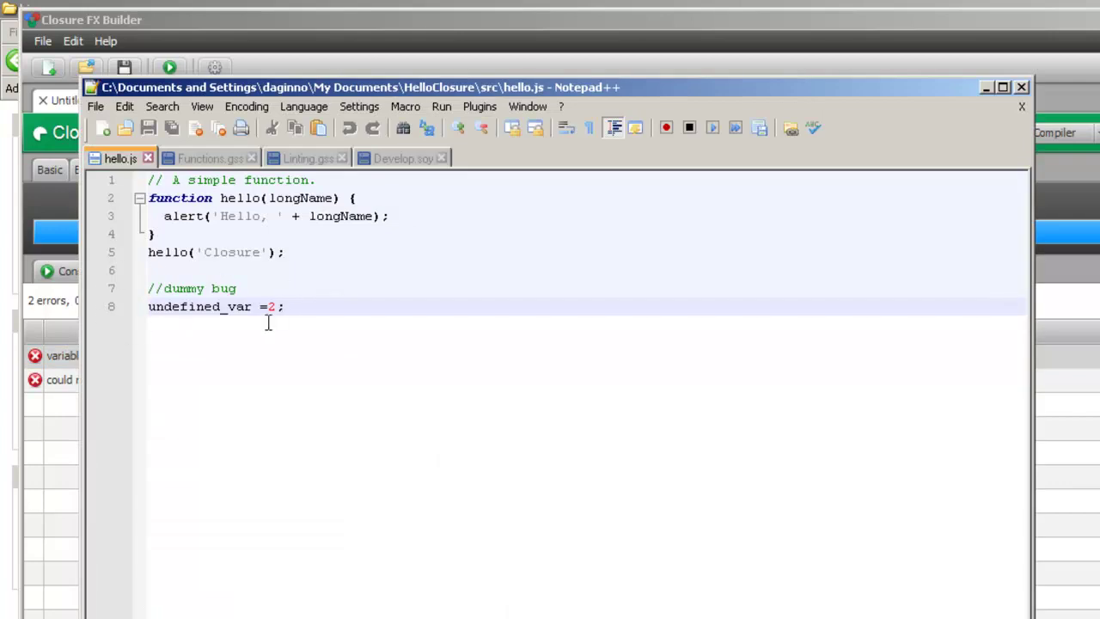
pyautogui.click(1023, 87)
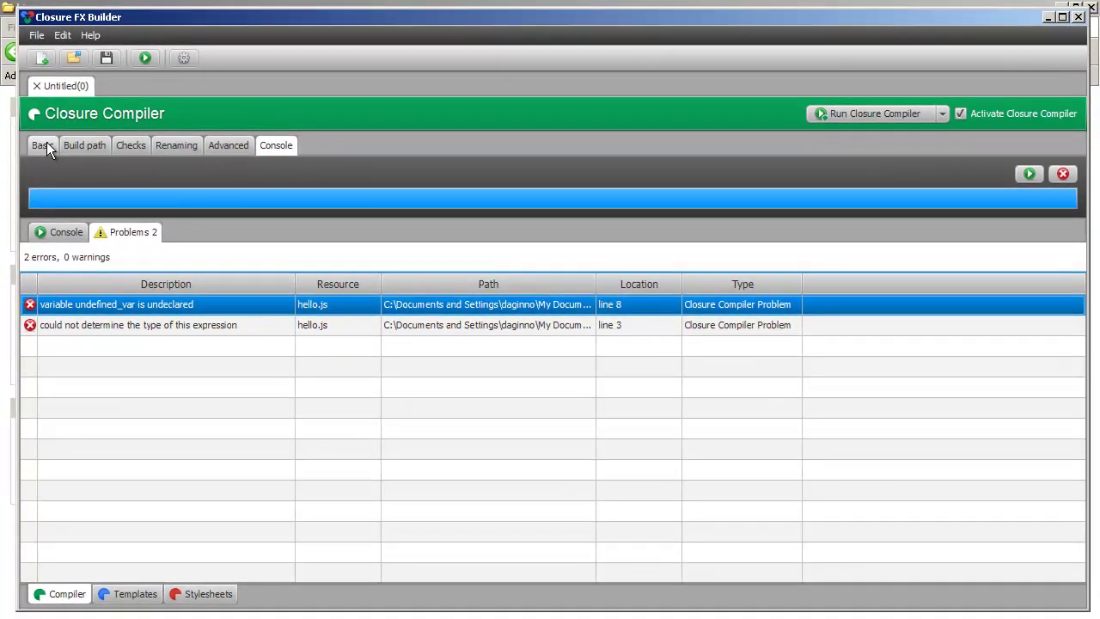
# Step: Set the checkGlobalThisLevel compilation warning to WARNING and review the renaming and advanced compiler options
pyautogui.click(53, 169)
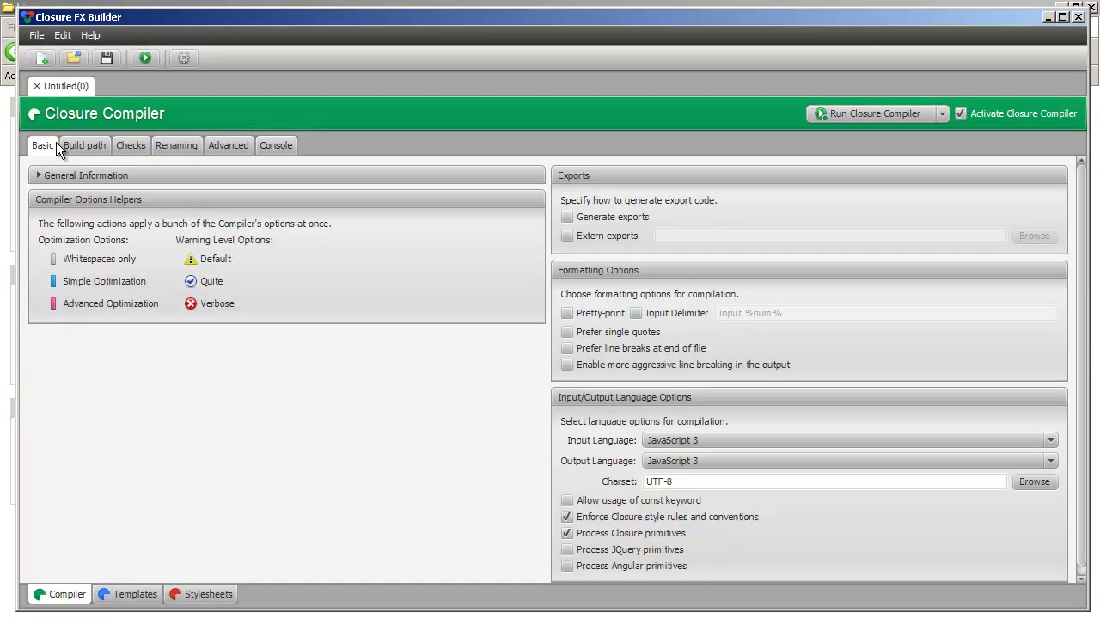
pyautogui.click(78, 147)
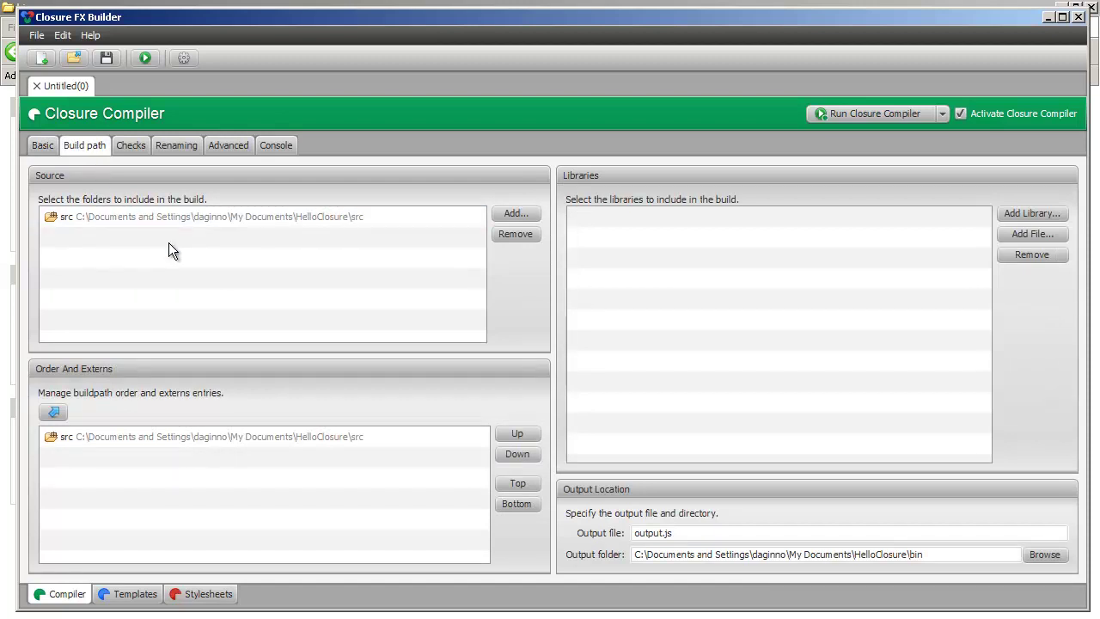
pyautogui.click(136, 147)
pyautogui.moveTo(534, 289); pyautogui.dragTo(535, 483)
pyautogui.click(209, 386)
pyautogui.click(217, 457)
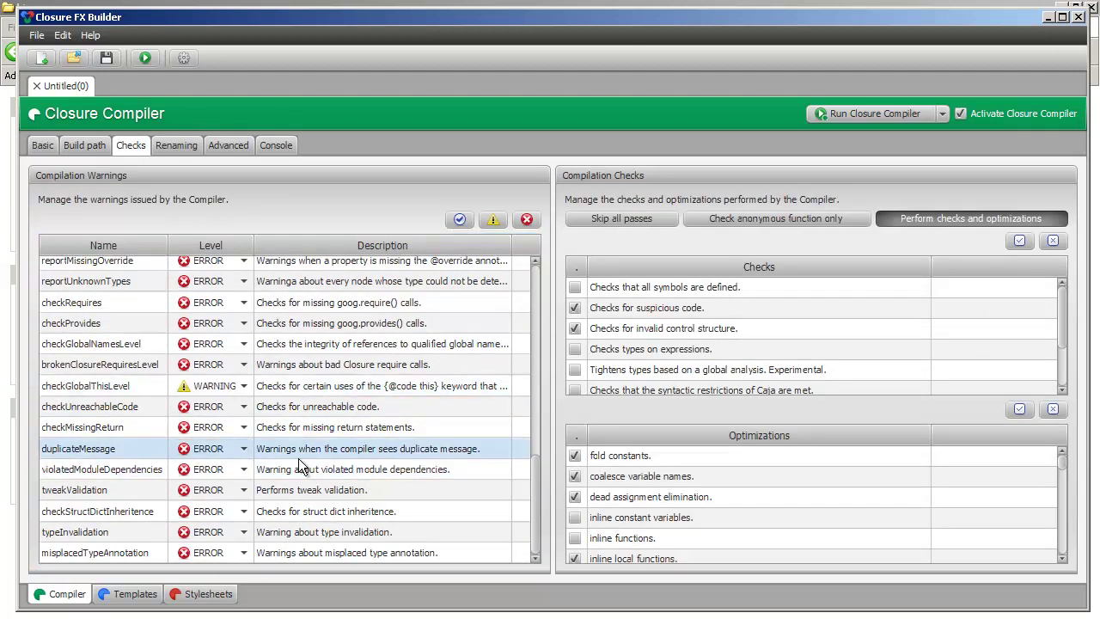
pyautogui.click(188, 149)
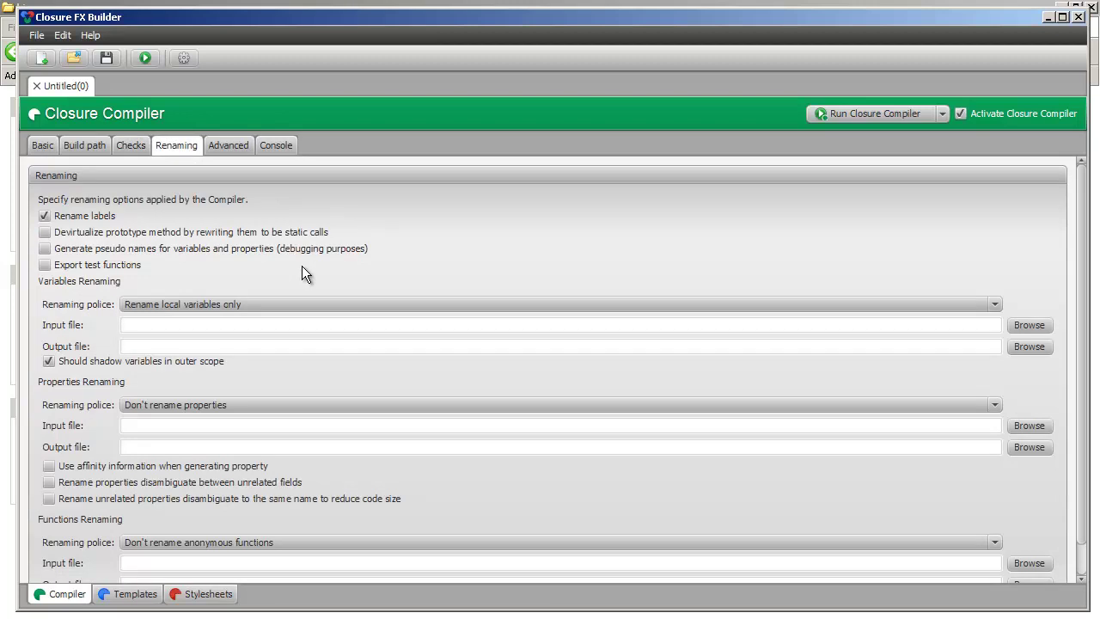
pyautogui.click(230, 144)
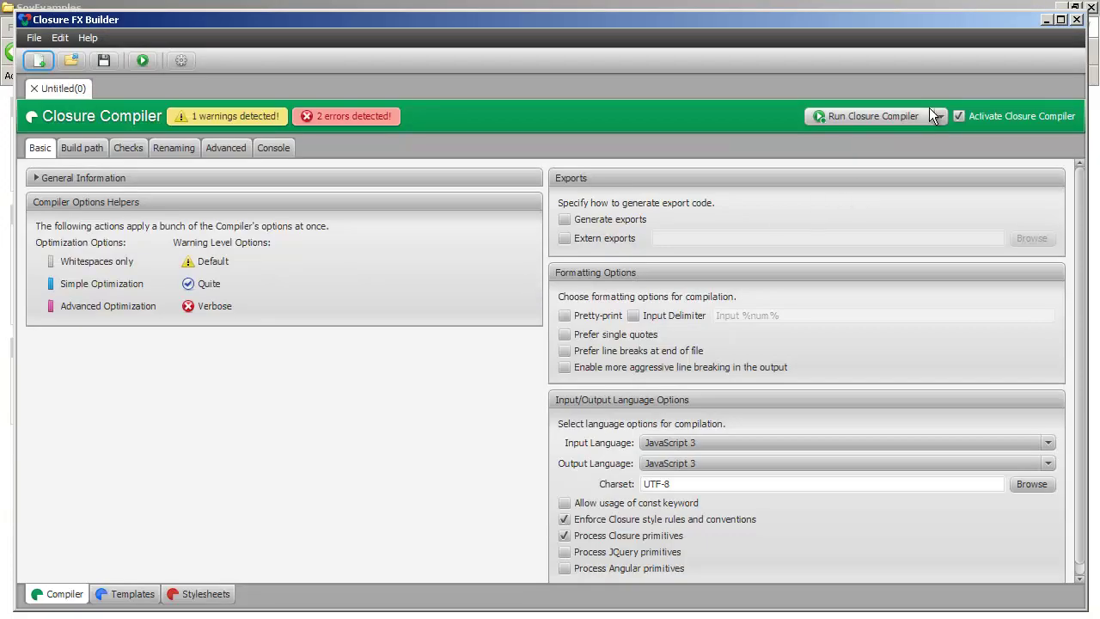
# Step: Deactivate Closure Compiler for the new untitled project and activate Closure Templates
pyautogui.click(991, 116)
pyautogui.click(133, 593)
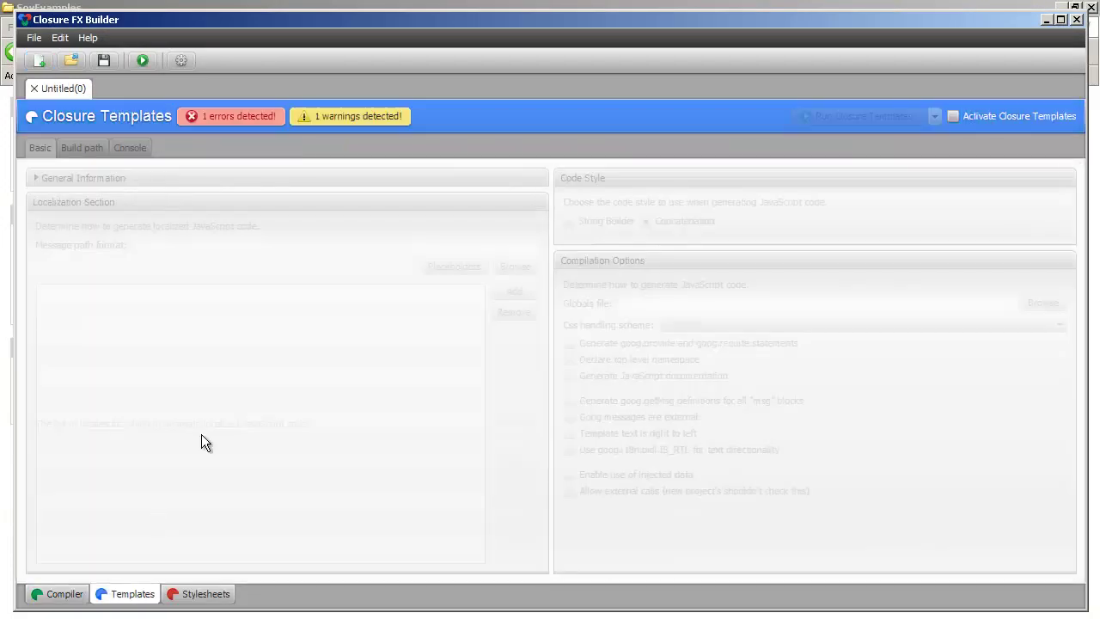
pyautogui.click(954, 117)
# Step: Add the folder My Documents\Closure\SoyExamples\src as a source in the Closure Templates build path
pyautogui.click(97, 150)
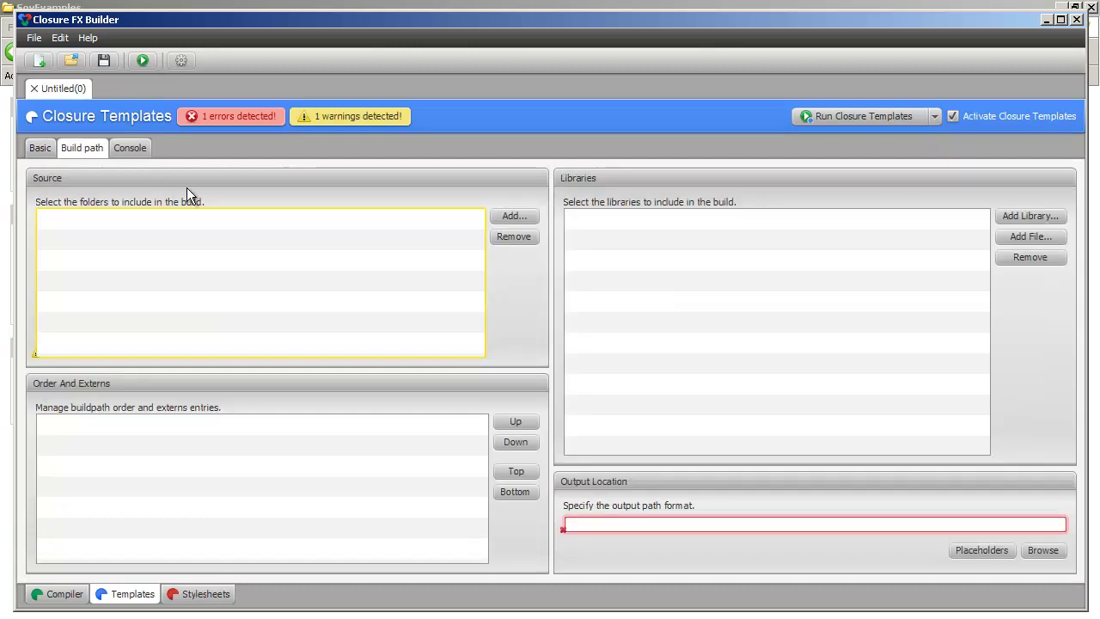
pyautogui.click(514, 217)
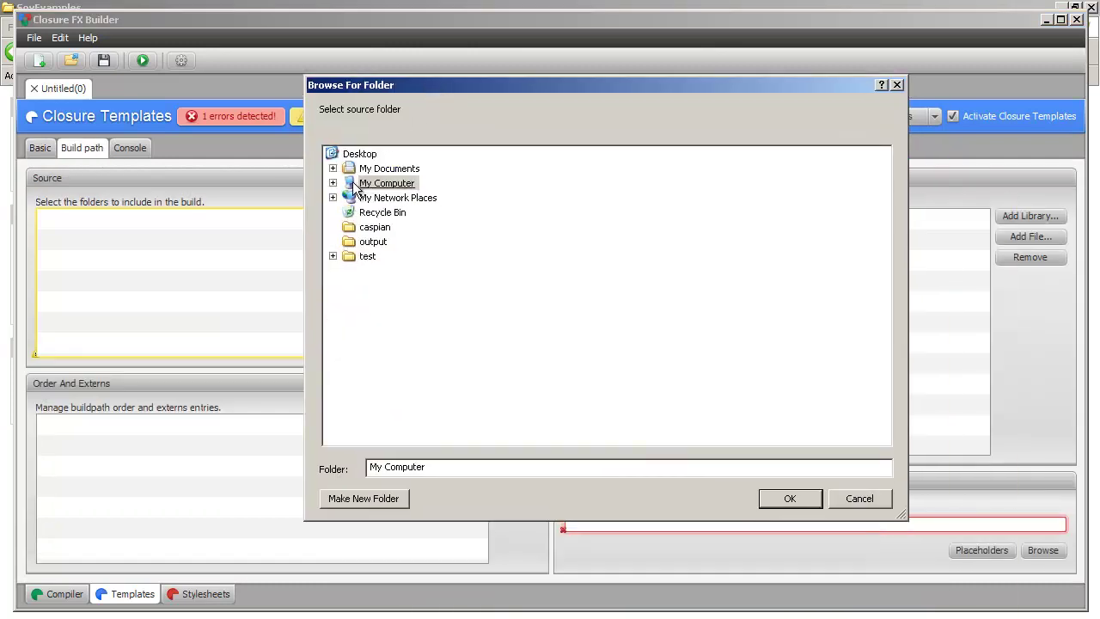
pyautogui.click(333, 169)
pyautogui.click(348, 183)
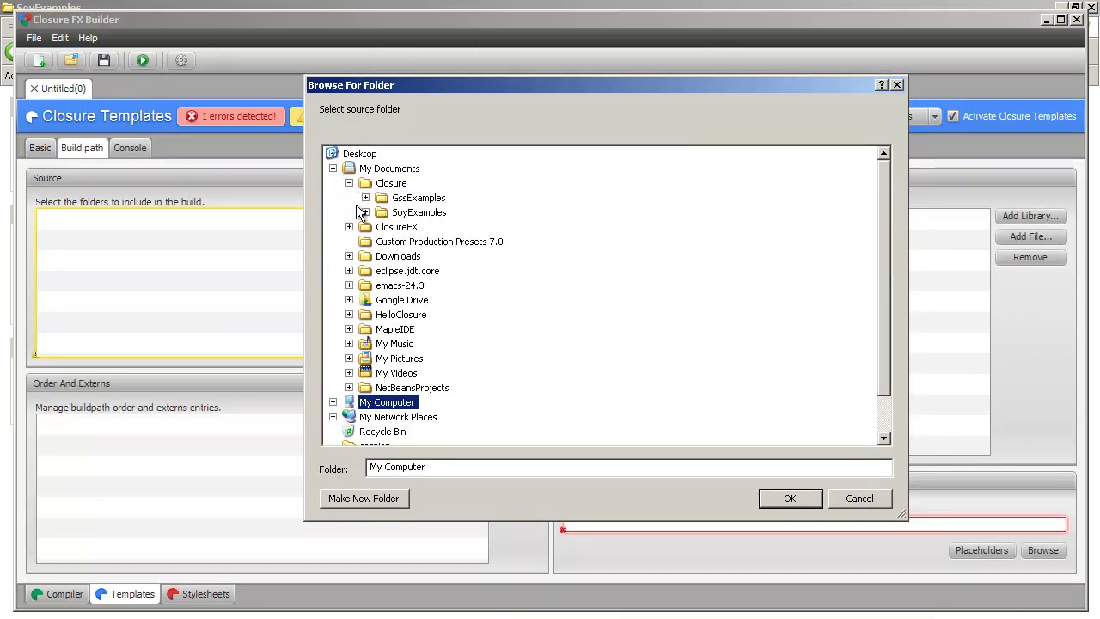
pyautogui.click(366, 212)
pyautogui.click(414, 242)
pyautogui.click(785, 500)
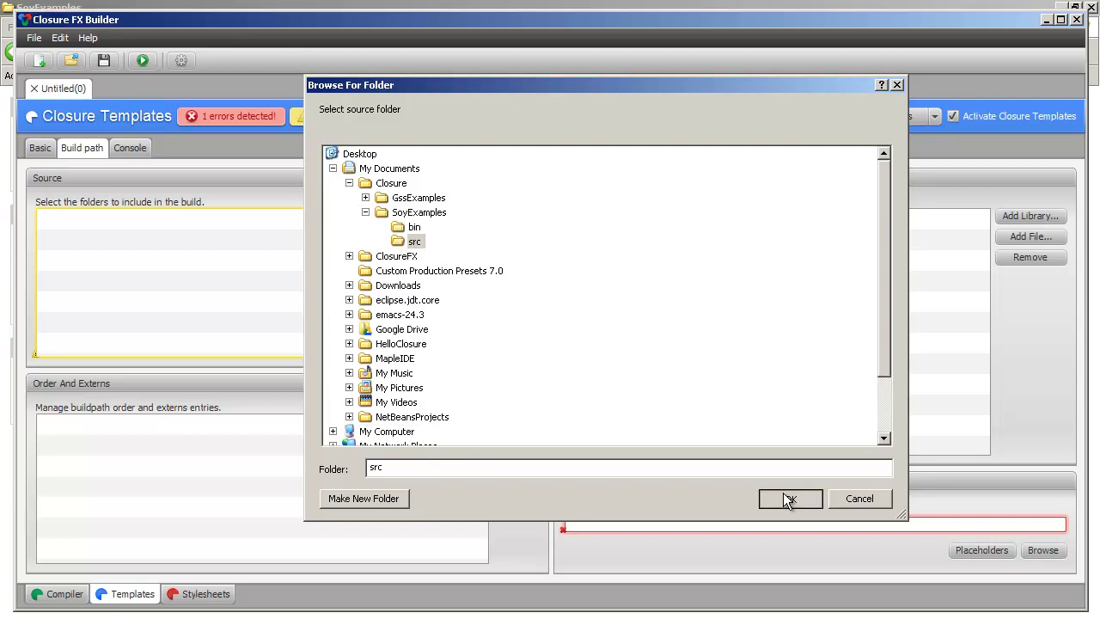
# Step: Set the templates' output location to the folder My Documents\Closure\SoyExamples\bin
pyautogui.click(936, 524)
pyautogui.click(1042, 552)
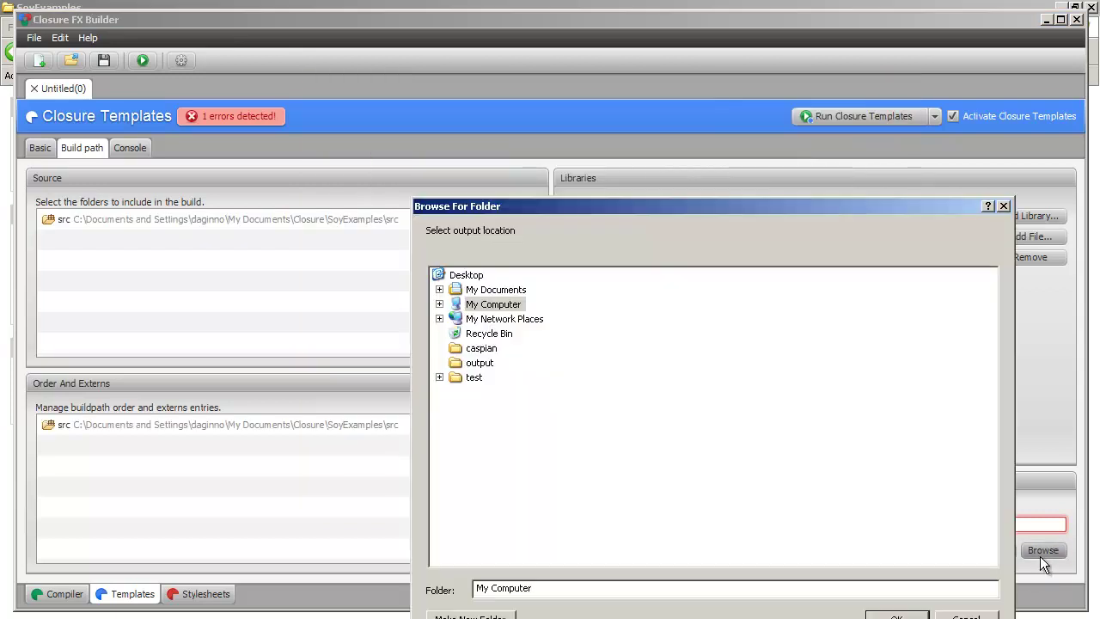
pyautogui.moveTo(589, 204); pyautogui.dragTo(454, 111)
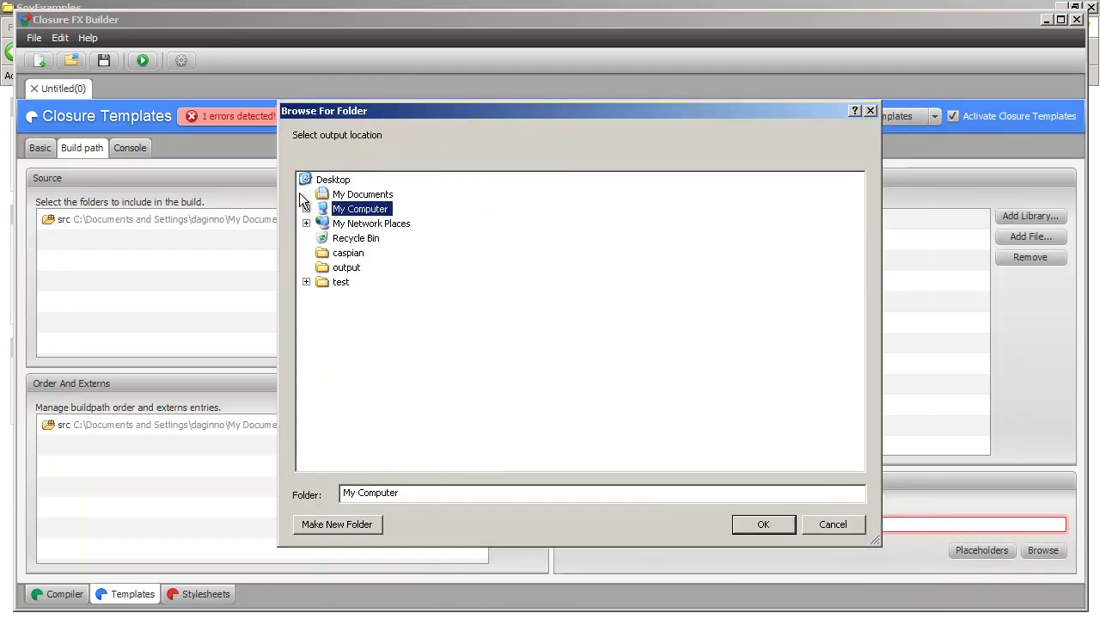
pyautogui.click(306, 195)
pyautogui.click(322, 209)
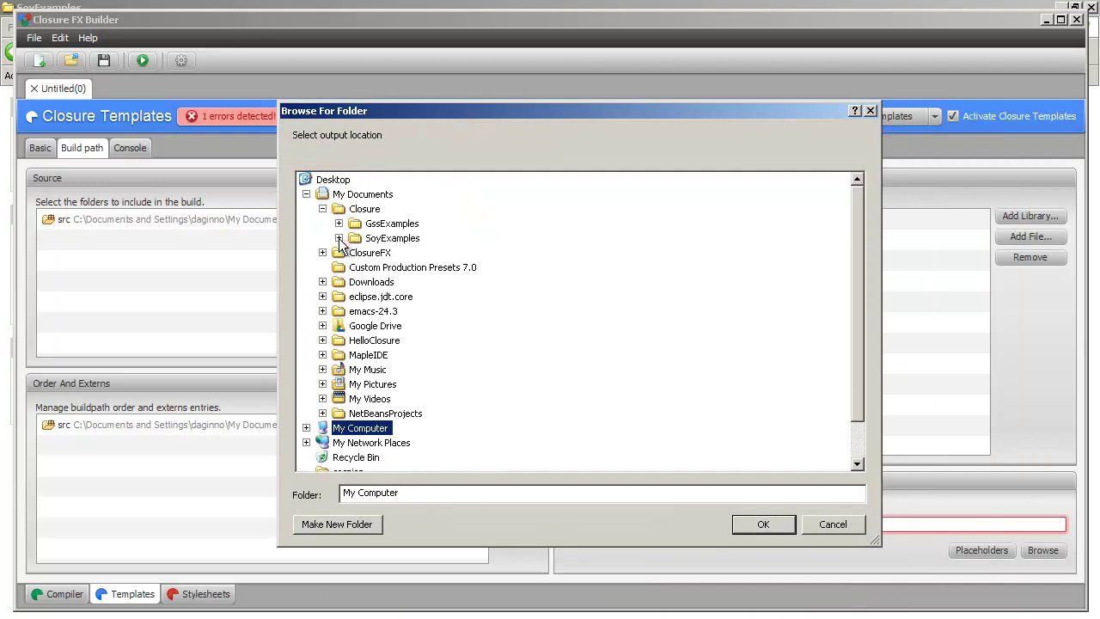
pyautogui.click(339, 238)
pyautogui.click(383, 252)
pyautogui.click(762, 525)
# Step: Complete the output path format after the bin folder with the placeholder file name {INPUT_FILE_NAME_NO_EXT}.js
pyautogui.click(938, 527)
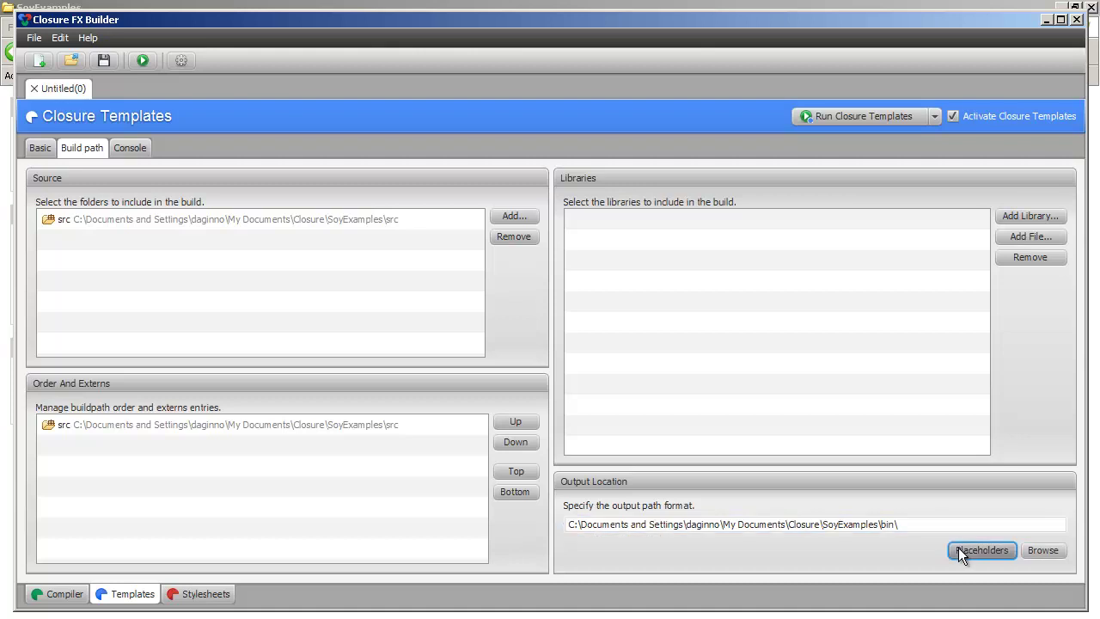
pyautogui.click(961, 549)
pyautogui.click(510, 199)
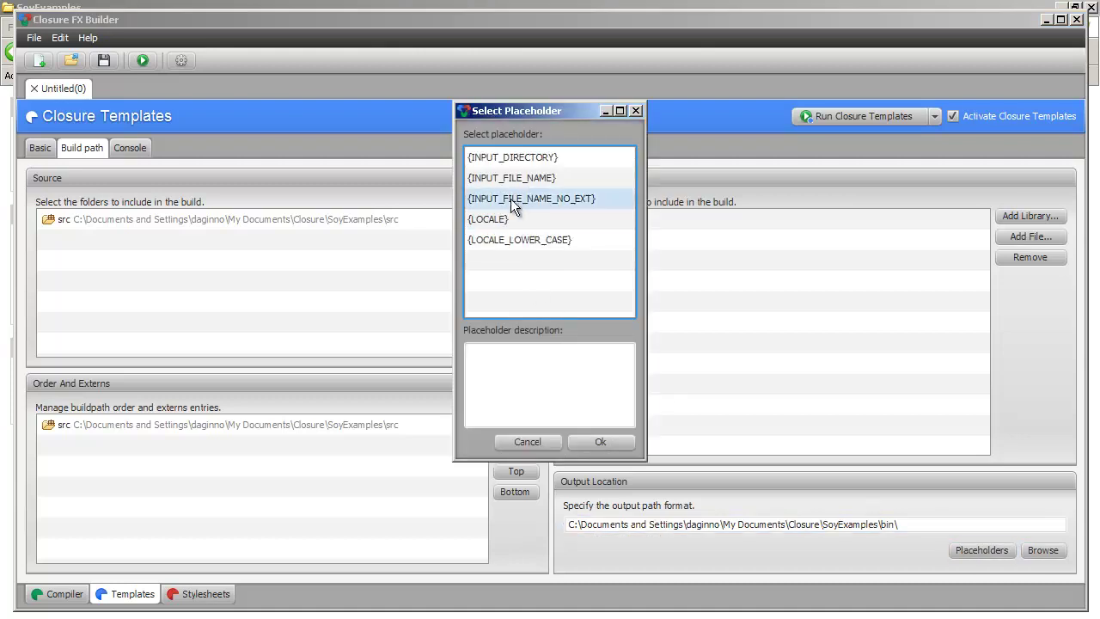
pyautogui.click(614, 442)
pyautogui.click(896, 525)
pyautogui.write('\\{INPUT_FILE_NAME_NO_EXT}.js')
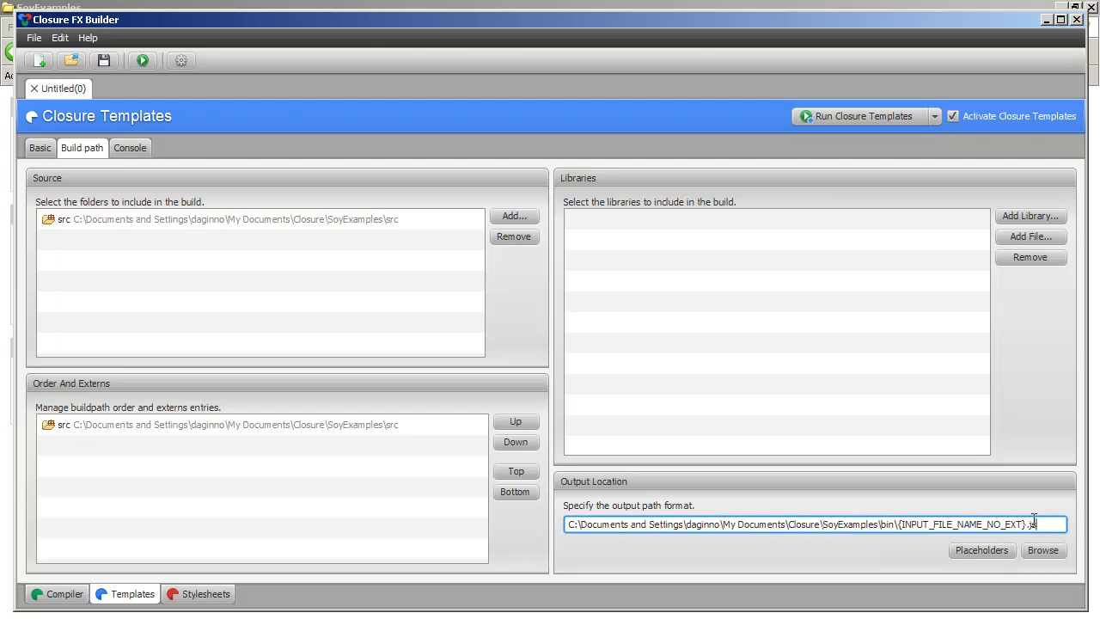
# Step: Run Closure Templates and switch to Windows Explorer to open the SoyExamples bin folder
pyautogui.click(843, 120)
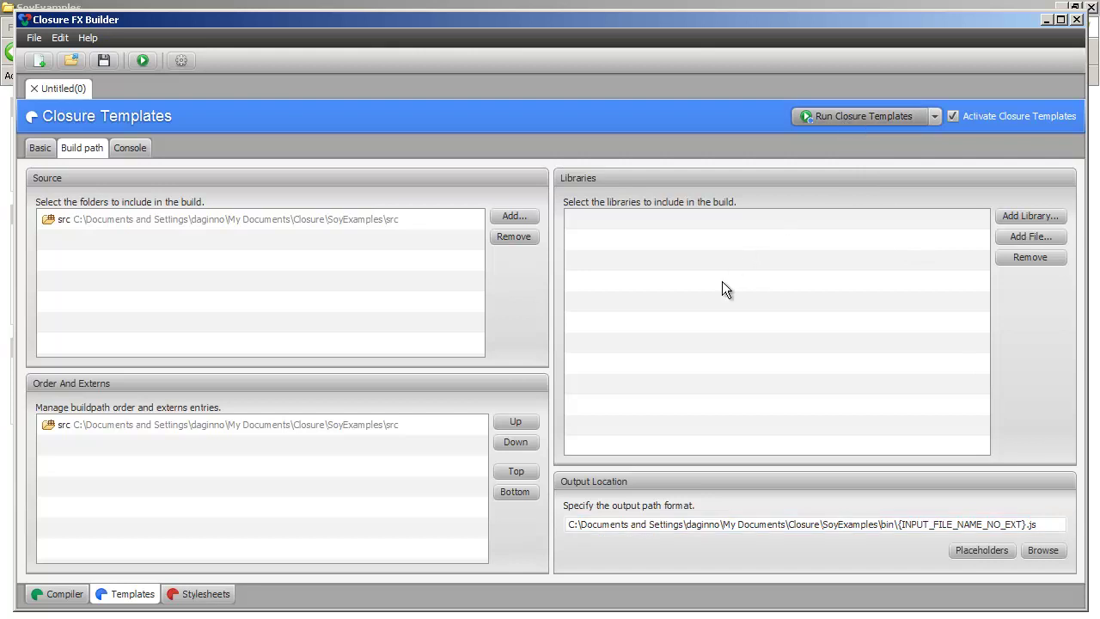
pyautogui.hotkey('alt', 'Tab')
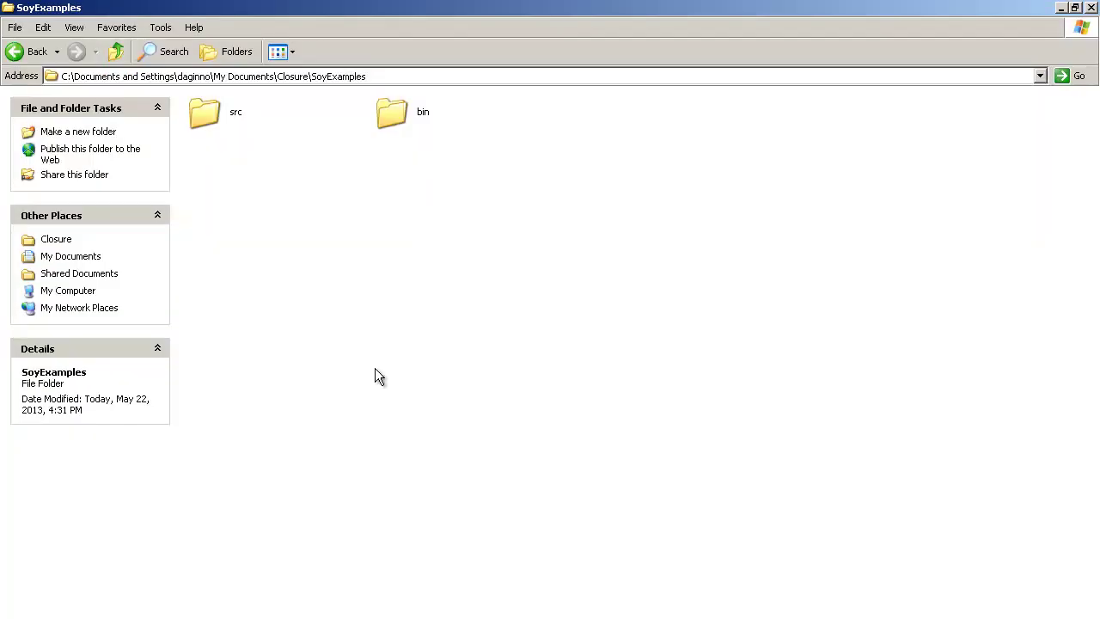
pyautogui.doubleClick(386, 117)
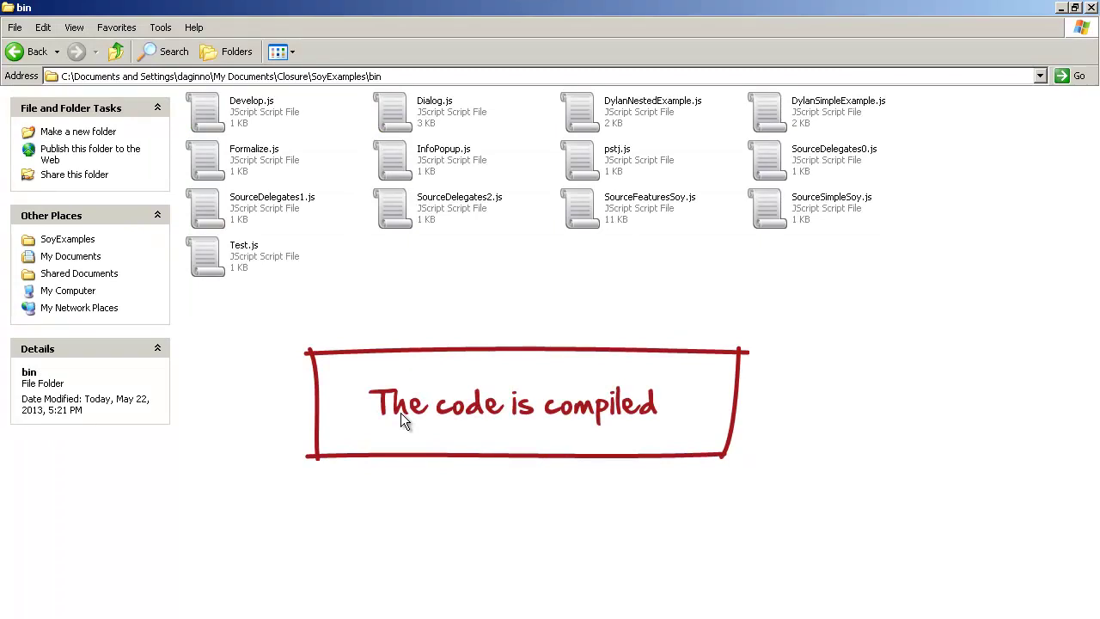
# Step: Open the generated Develop.js from the bin folder in the web browser to view its code
pyautogui.click(251, 121)
pyautogui.rightClick(251, 121)
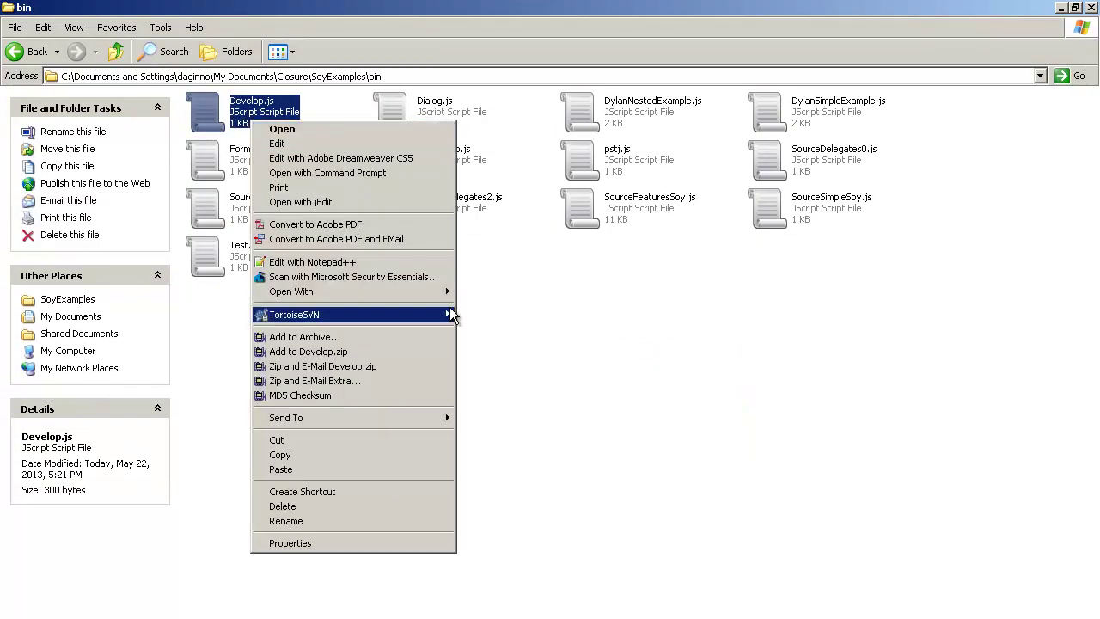
pyautogui.moveTo(448, 297)
pyautogui.click(504, 333)
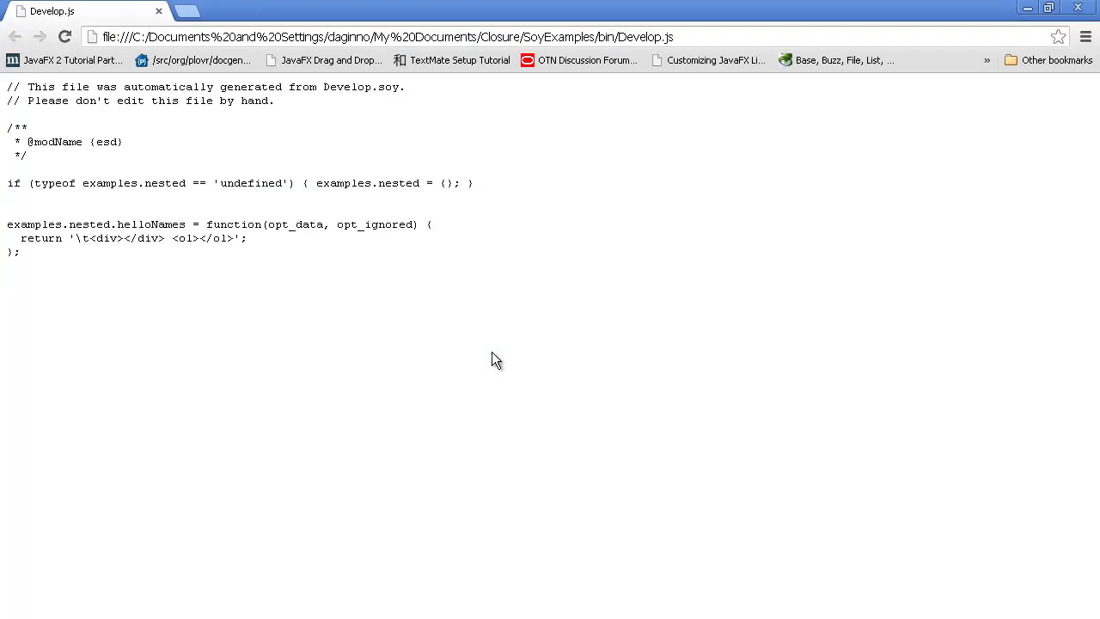
# Step: Switch back to Closure FX Builder, enable Declare top level namespace and Generate JavaScript documentation, and rerun Closure Templates
pyautogui.hotkey('alt', 'Tab')
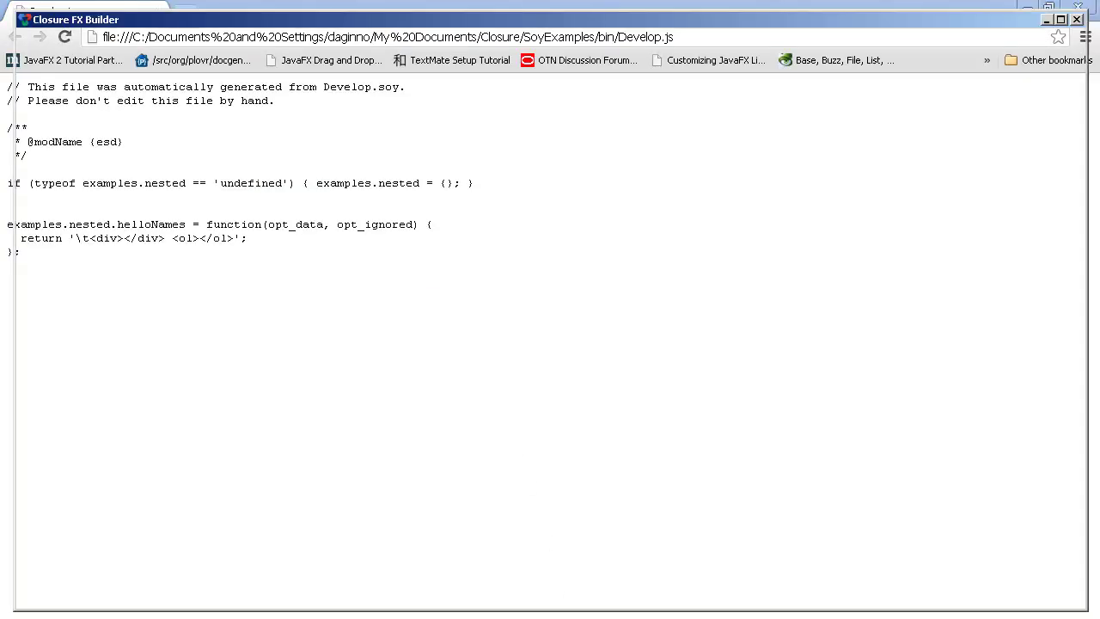
pyautogui.click(39, 146)
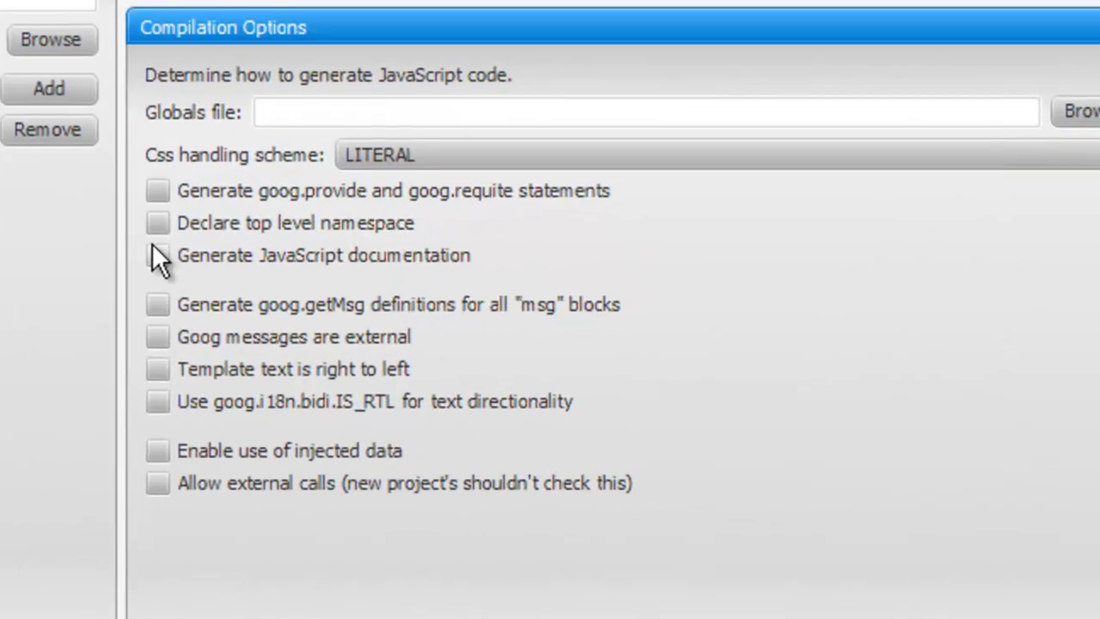
pyautogui.click(199, 244)
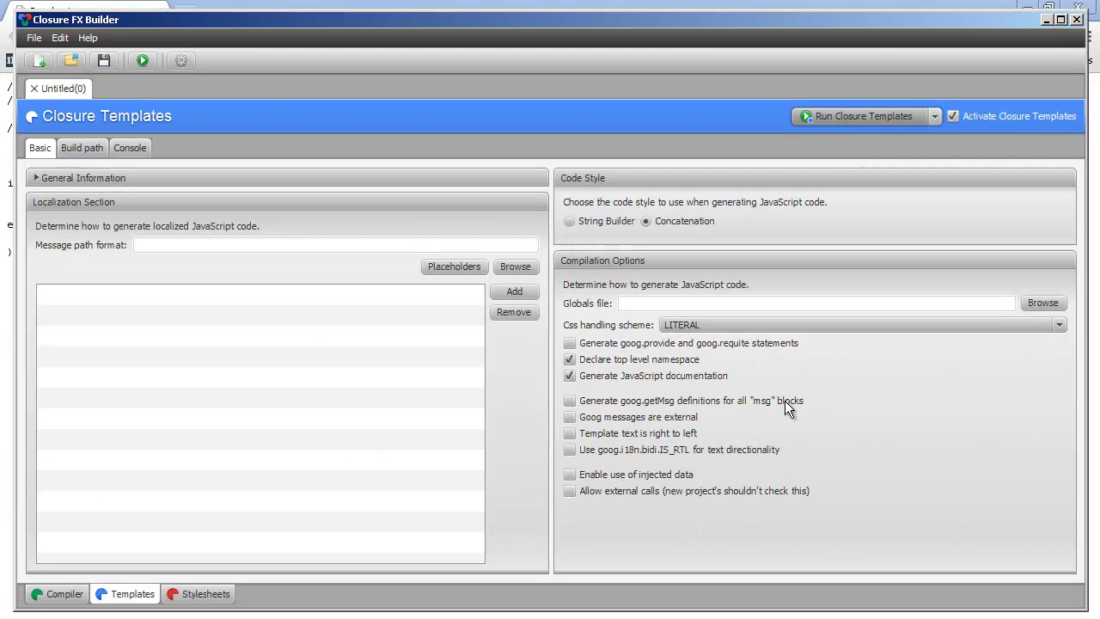
pyautogui.hotkey('ctrl', 'r')
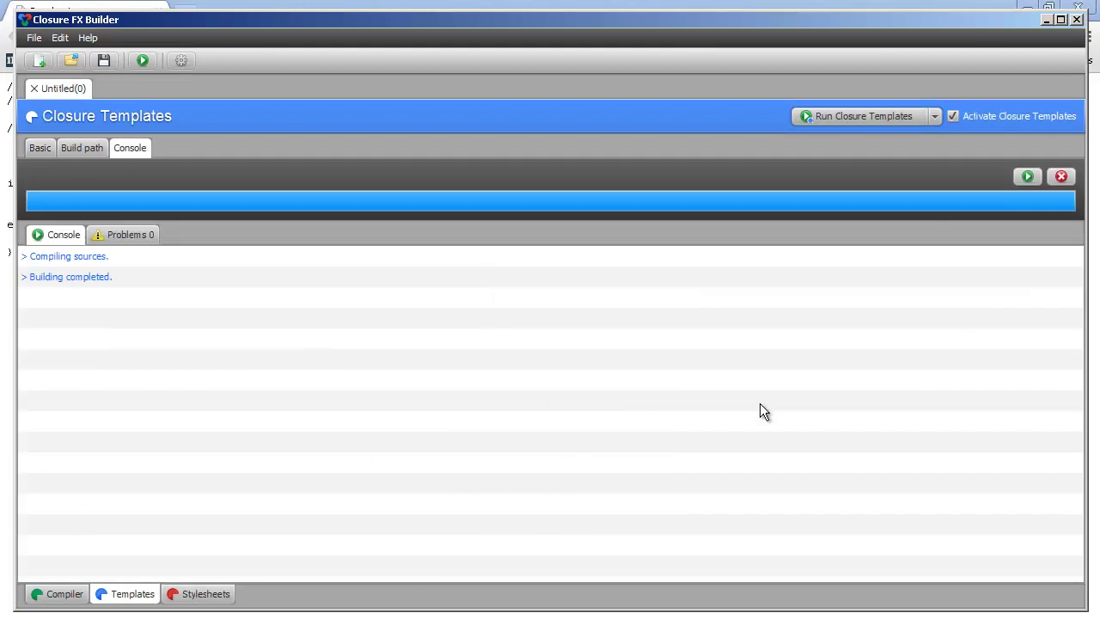
# Step: Switch to the browser, reload Develop.js, and examine the documentation comment above the helloNames function
pyautogui.hotkey('alt', 'Tab')
pyautogui.press('F5')
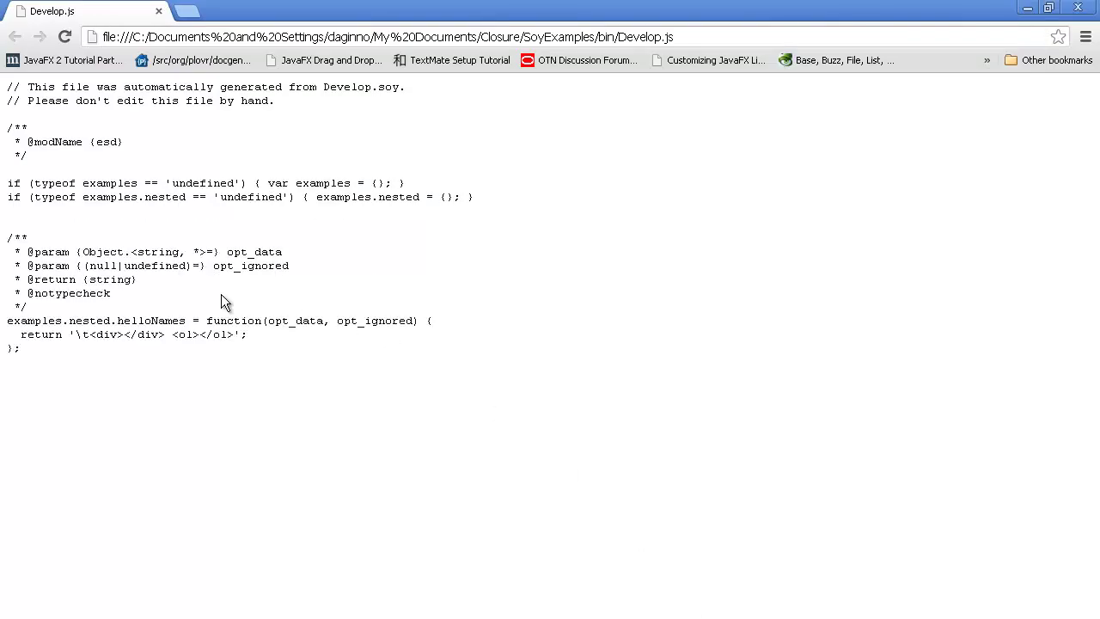
pyautogui.moveTo(61, 298); pyautogui.dragTo(17, 215)
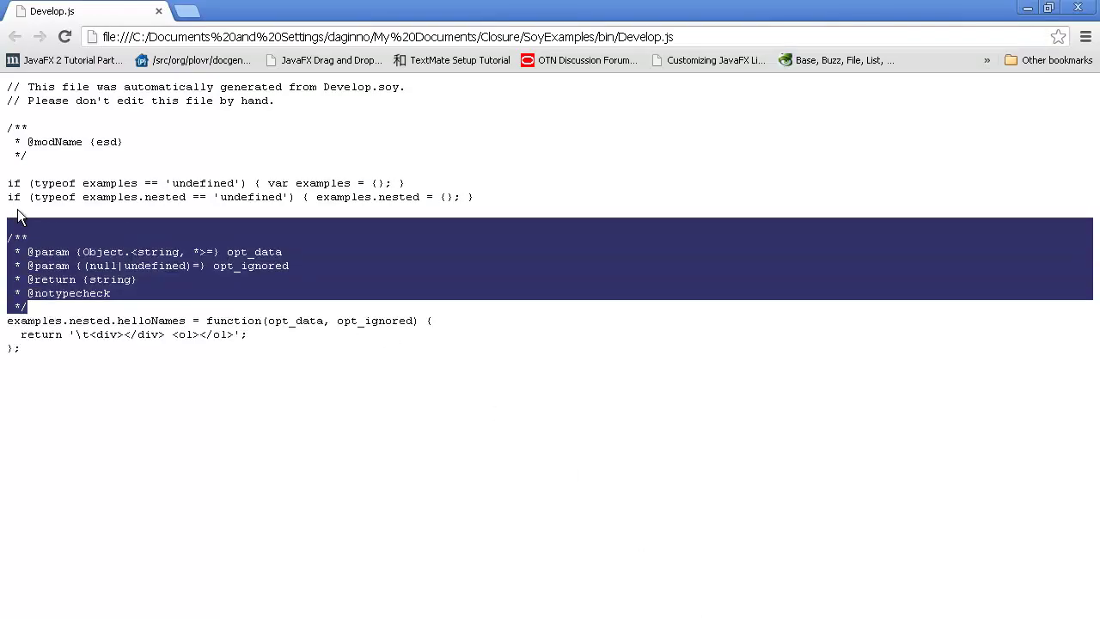
pyautogui.click(17, 217)
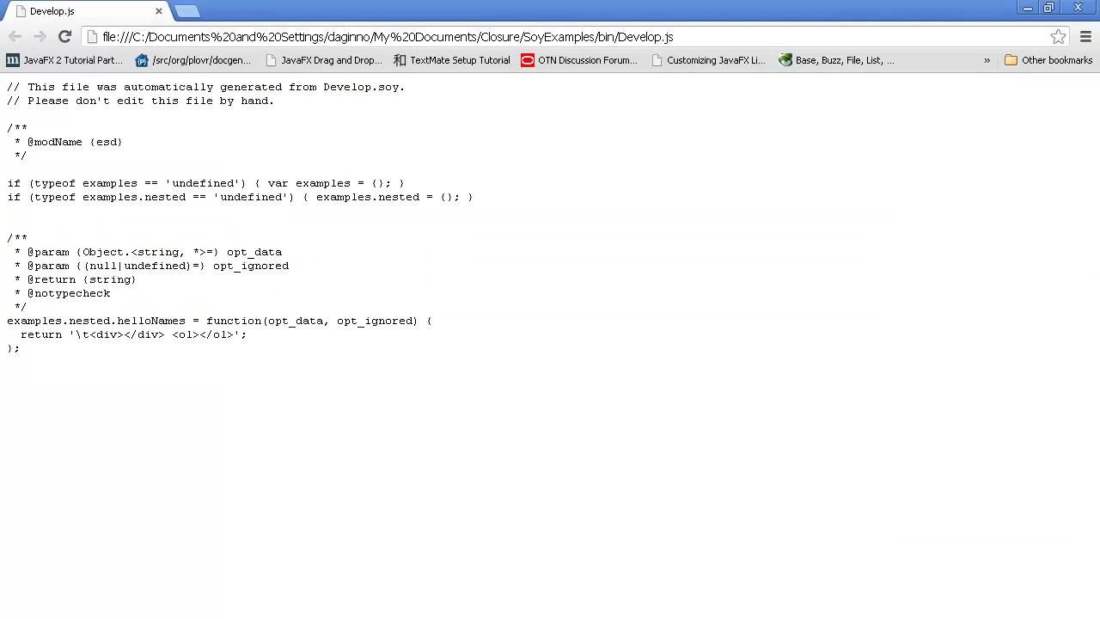
# Step: Switch to Windows Explorer and open Develop.soy from the SoyExamples src folder in Notepad
pyautogui.hotkey('alt', 'Tab')
pyautogui.click(118, 54)
pyautogui.doubleClick(194, 125)
pyautogui.click(205, 113)
pyautogui.rightClick(206, 113)
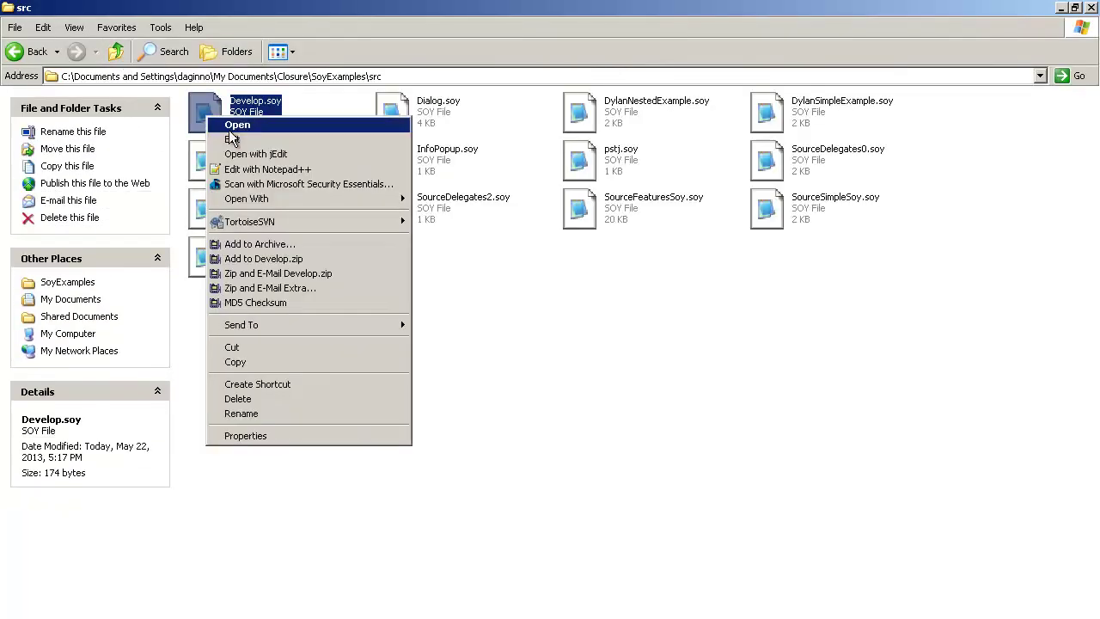
pyautogui.moveTo(324, 201)
pyautogui.click(447, 198)
# Step: Delete the "/** */" comment above the helloNames template in Develop.soy
pyautogui.moveTo(340, 185); pyautogui.dragTo(307, 186)
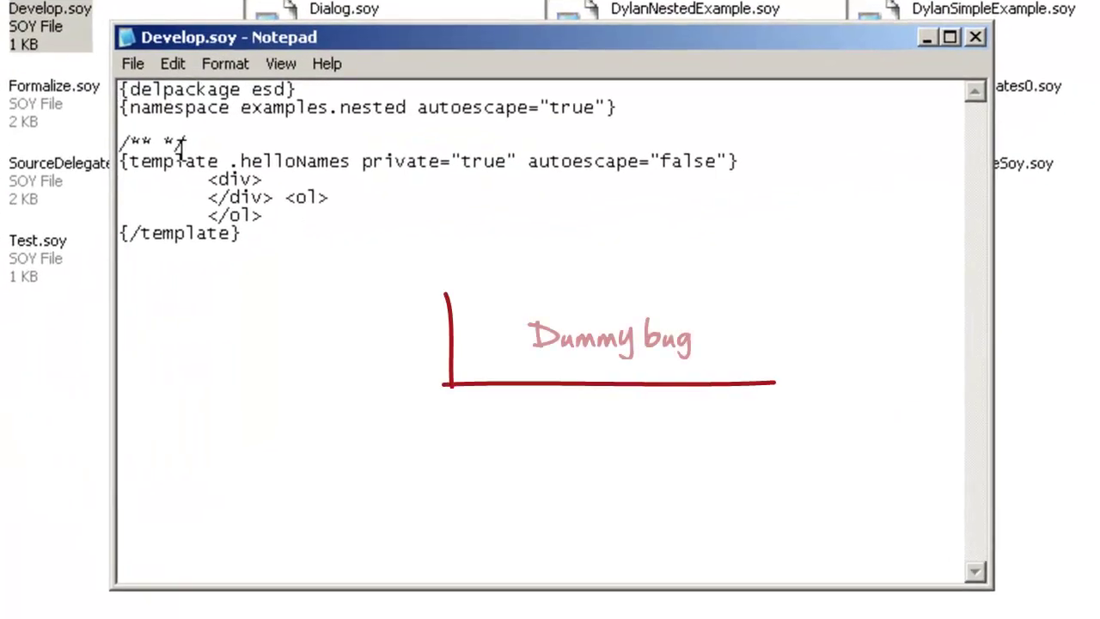
pyautogui.moveTo(133, 145); pyautogui.dragTo(110, 155)
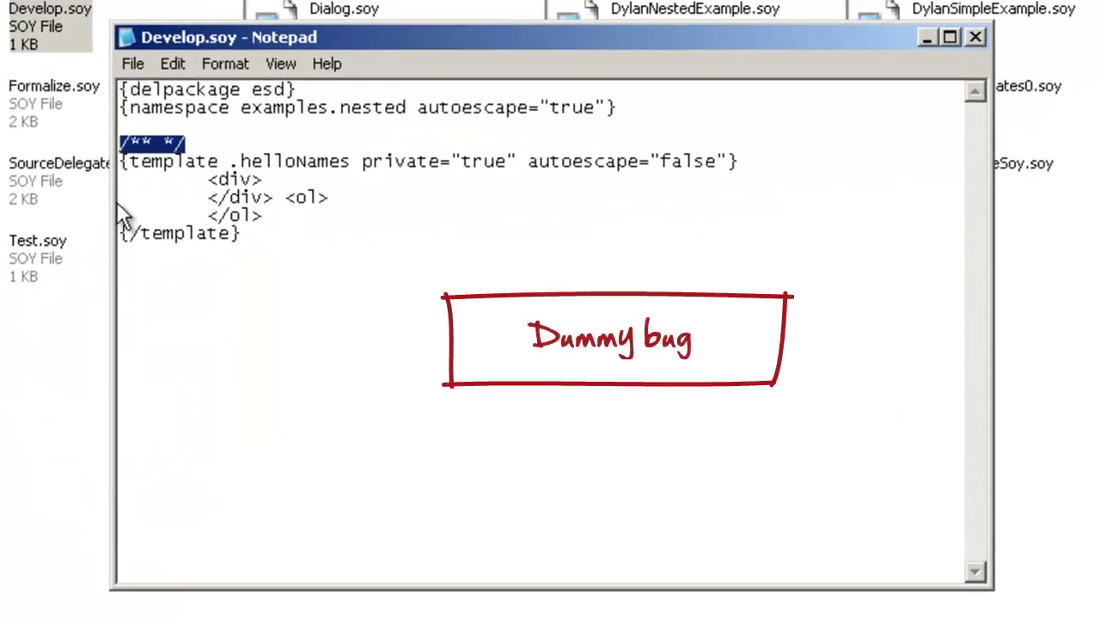
pyautogui.press('Delete')
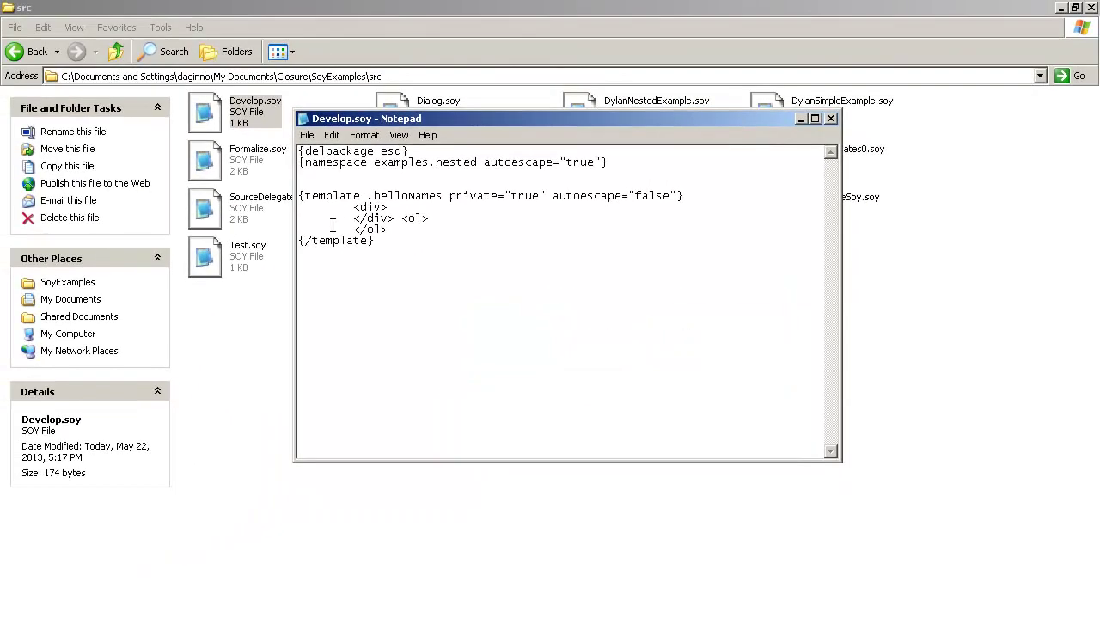
# Step: Switch to Closure FX Builder, show the Closure Templates problems and widen the Description column to read the Develop.soy error in full
pyautogui.hotkey('alt', 'Tab')
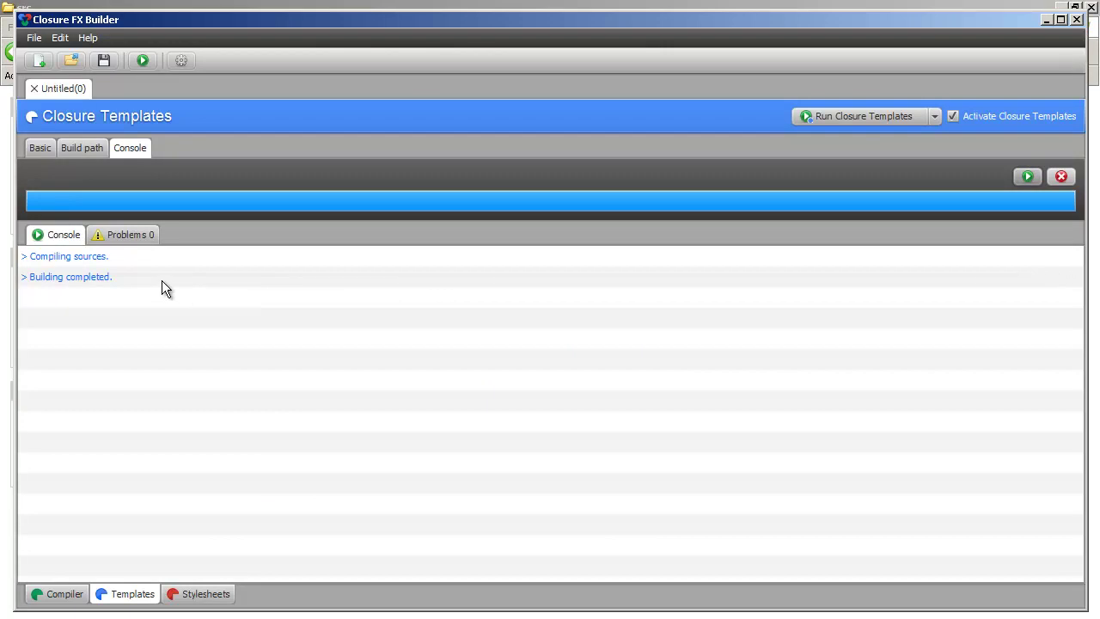
pyautogui.click(129, 235)
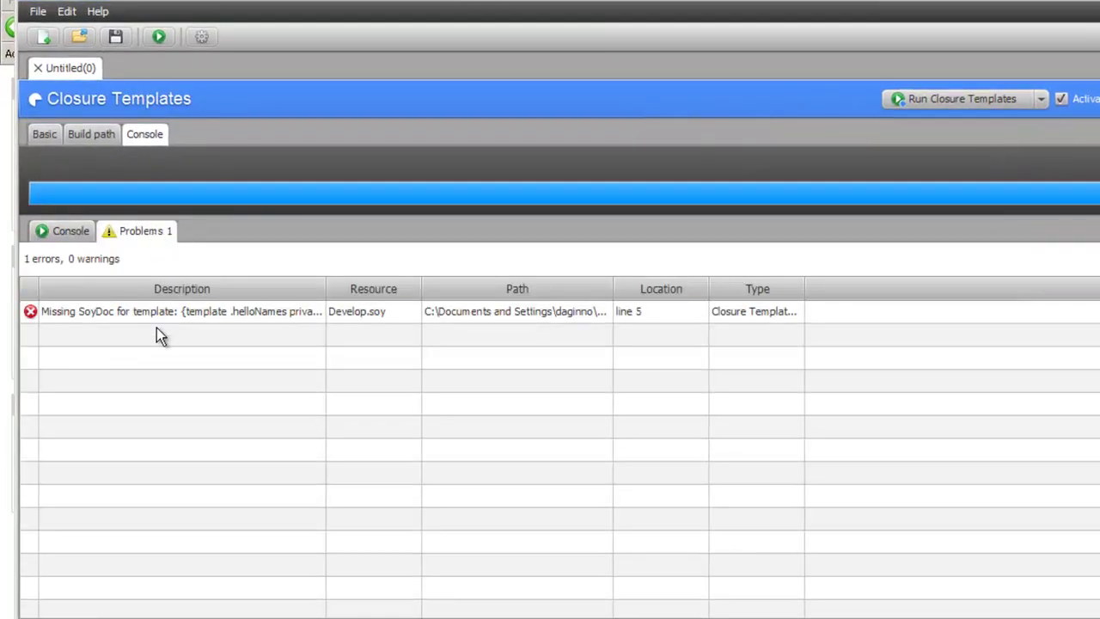
pyautogui.moveTo(330, 288); pyautogui.dragTo(584, 289)
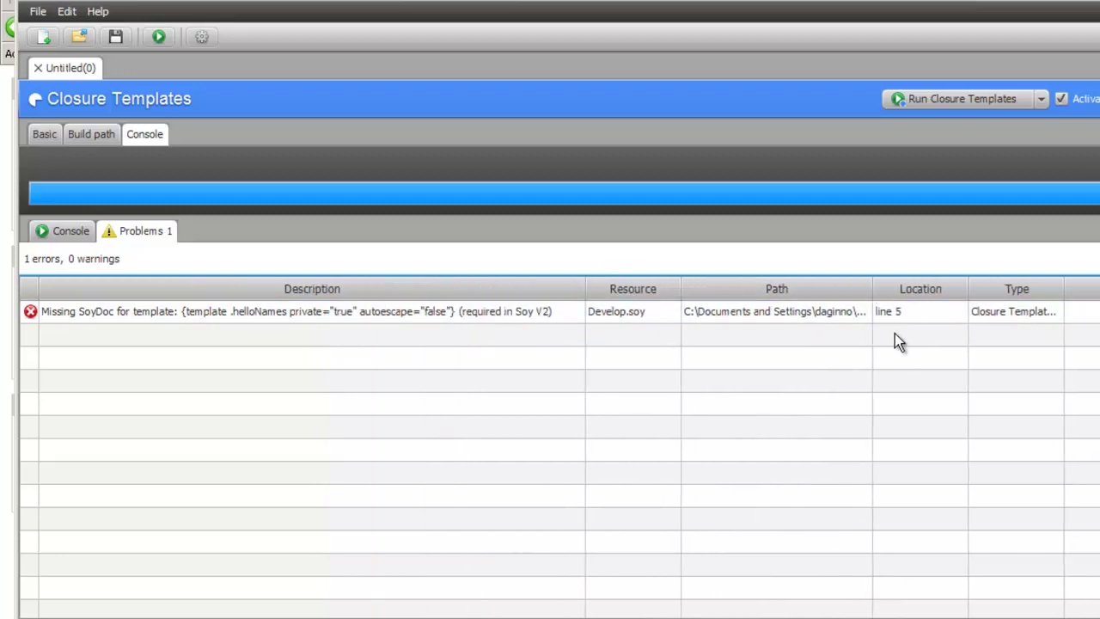
# Step: Open Develop.soy in Notepad++ from its listed problem, restore the "/** */" comment on line 4 above the helloNames template, and save and close it
pyautogui.doubleClick(333, 312)
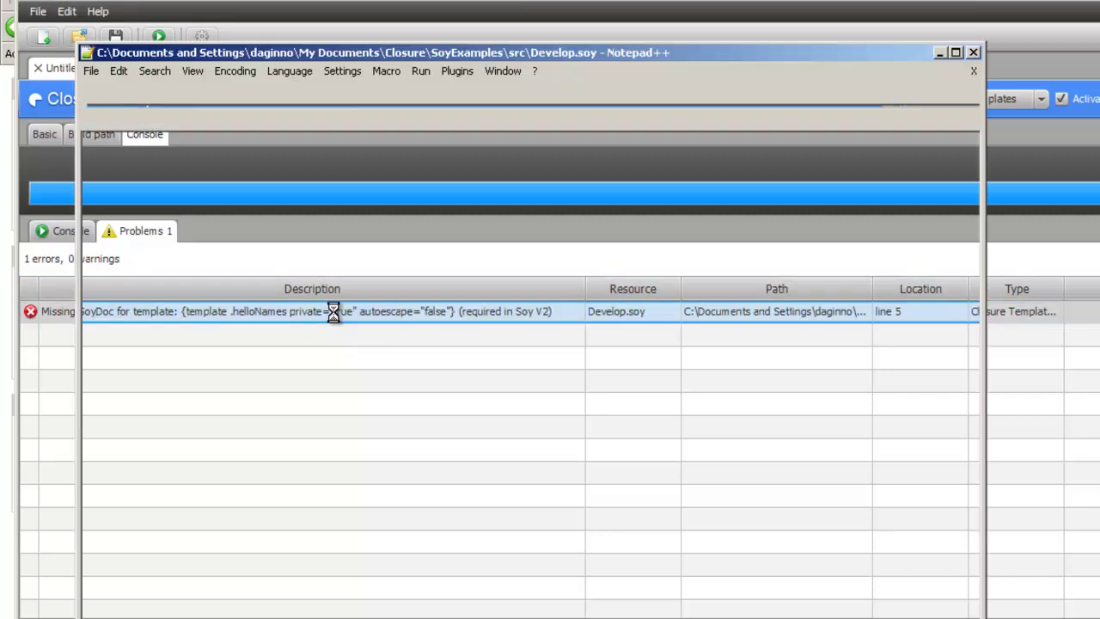
pyautogui.click(146, 192)
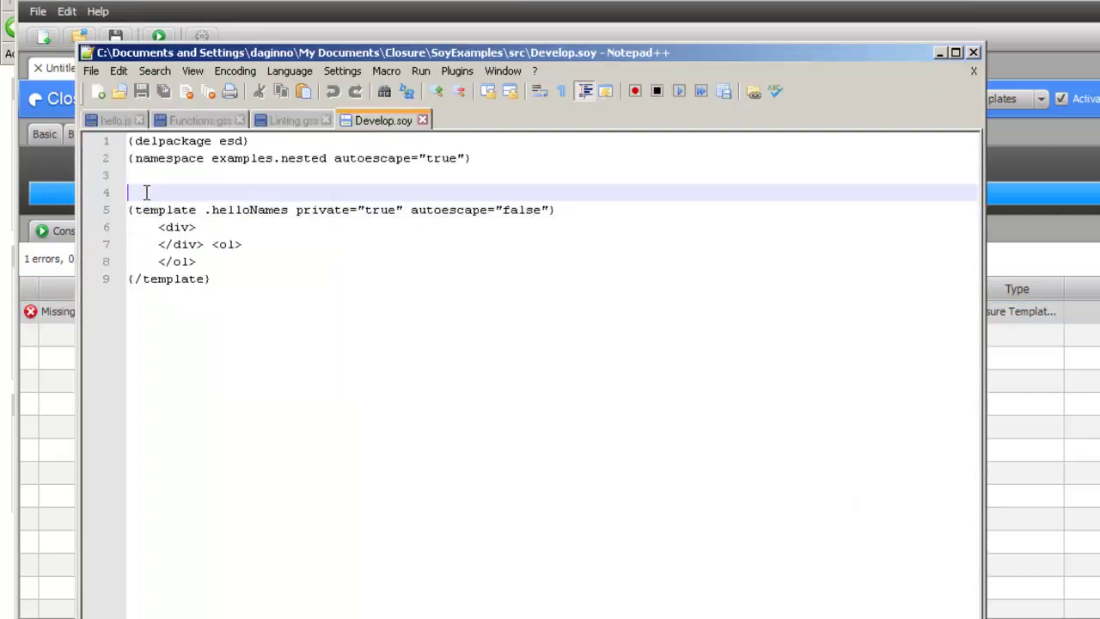
pyautogui.write('/** */')
pyautogui.hotkey('ctrl', 's')
pyautogui.click(974, 53)
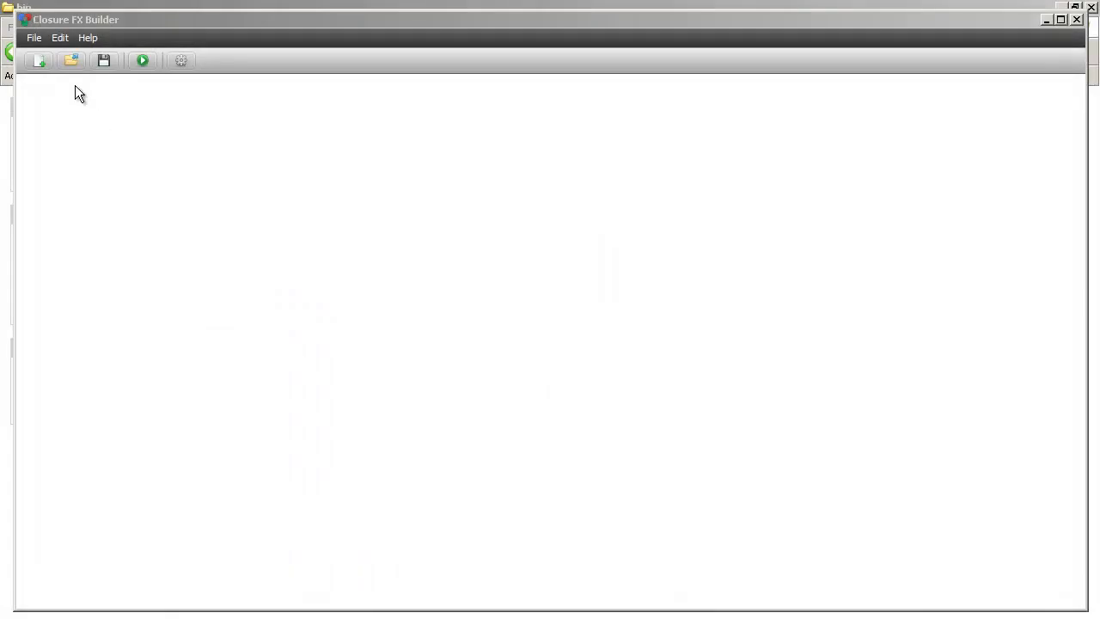
# Step: Create a new project with Closure Compiler deactivated and Closure Stylesheets activated
pyautogui.click(39, 62)
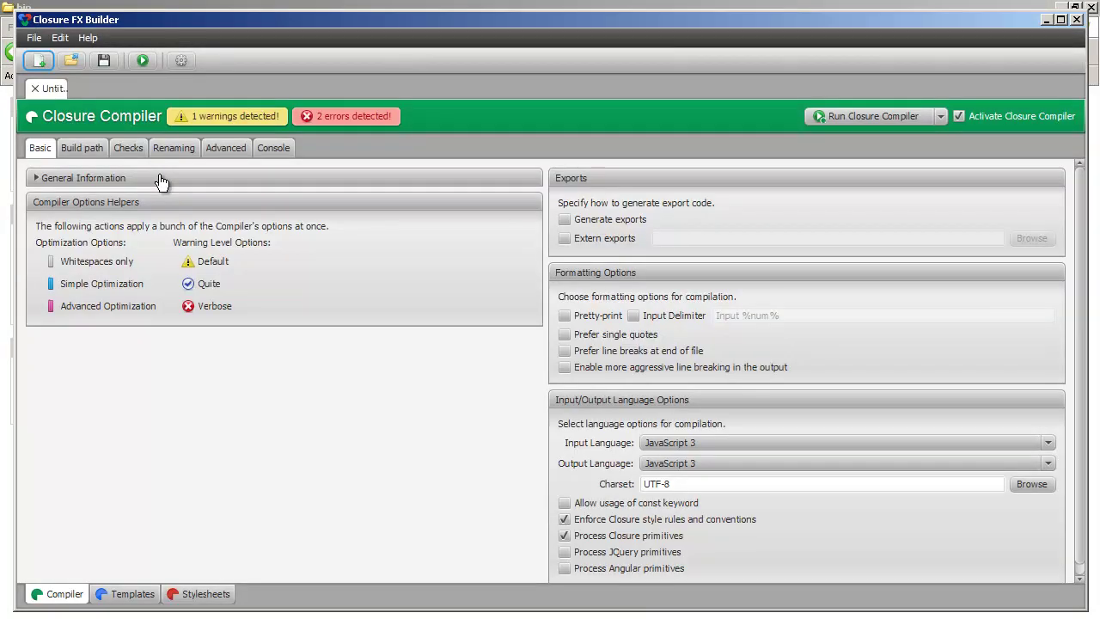
pyautogui.click(955, 115)
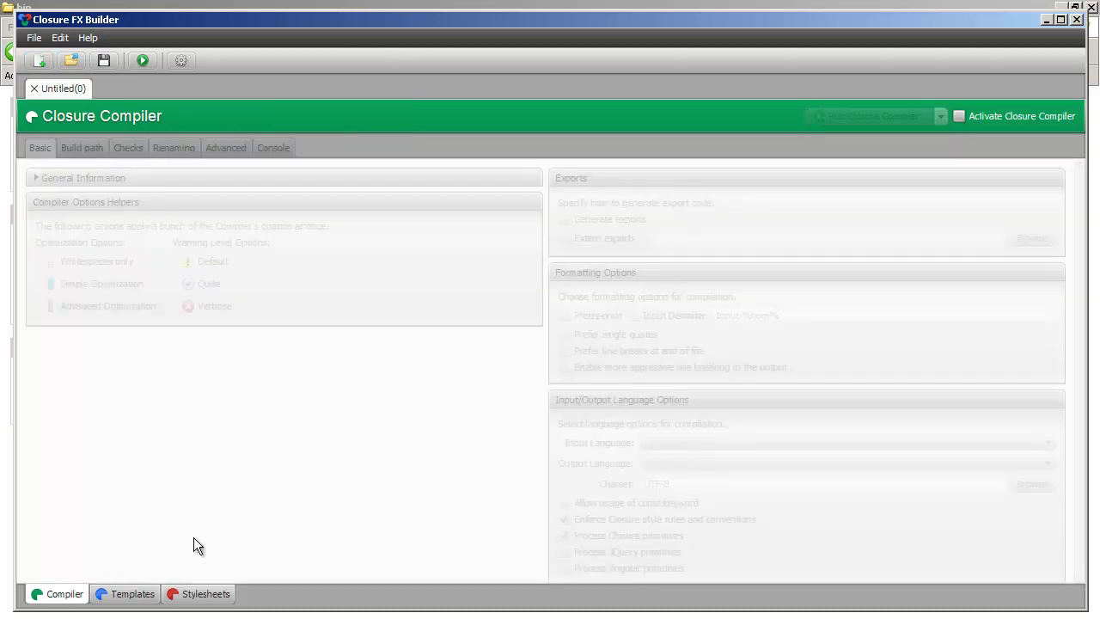
pyautogui.click(194, 594)
pyautogui.click(949, 116)
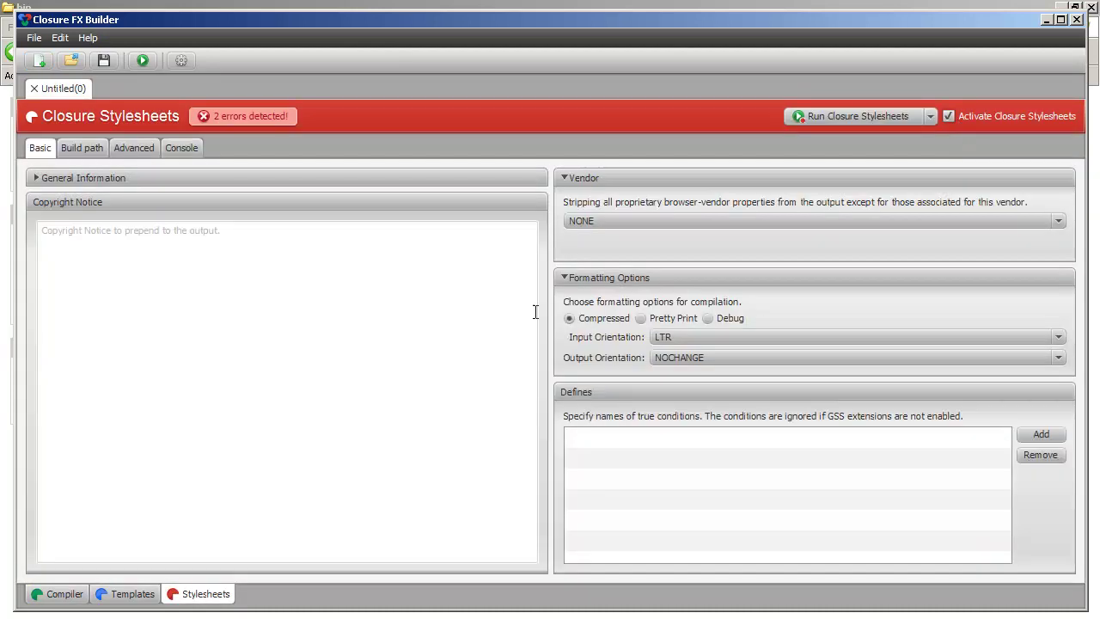
# Step: Add the src folder from My Documents\Closure\GssExamples as a source folder in the Stylesheets build path
pyautogui.click(72, 147)
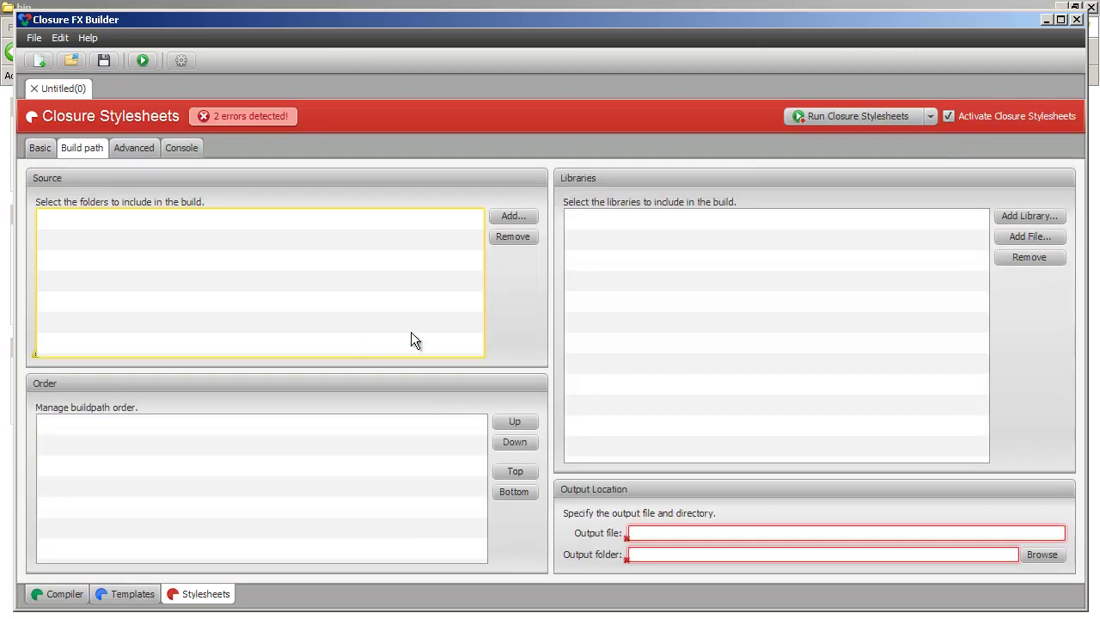
pyautogui.click(513, 215)
pyautogui.click(361, 190)
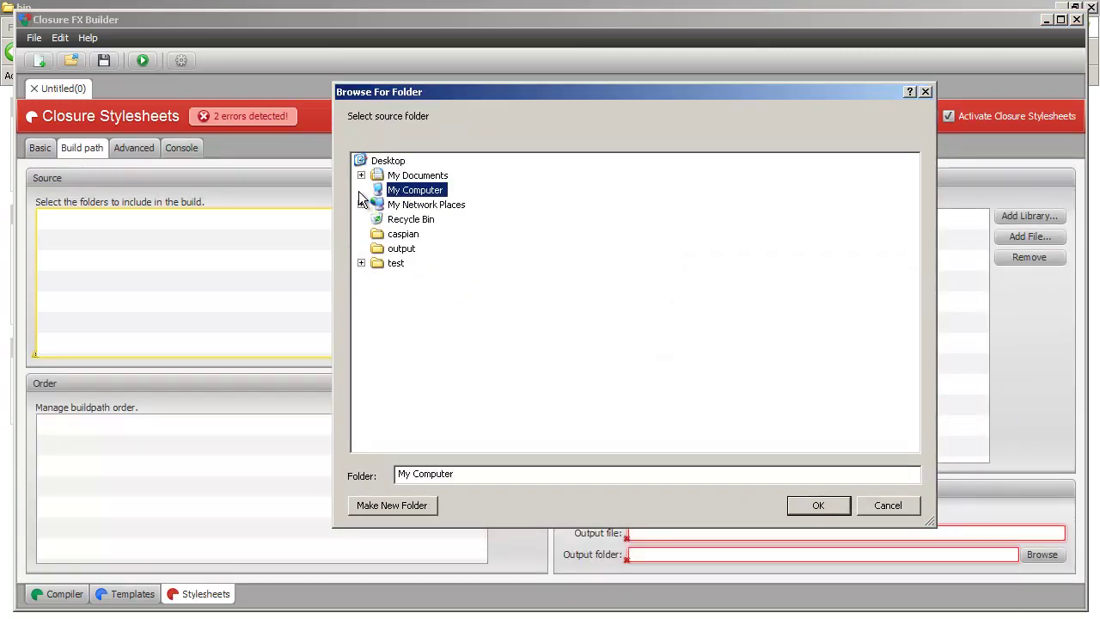
pyautogui.click(361, 190)
pyautogui.click(361, 175)
pyautogui.click(377, 190)
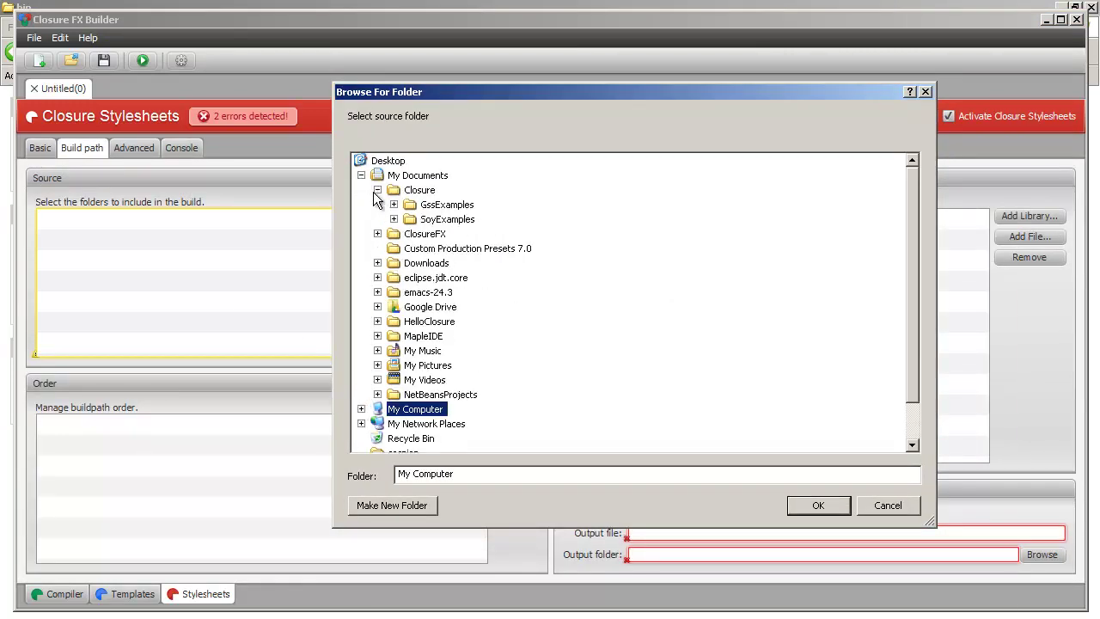
pyautogui.click(394, 204)
pyautogui.click(438, 234)
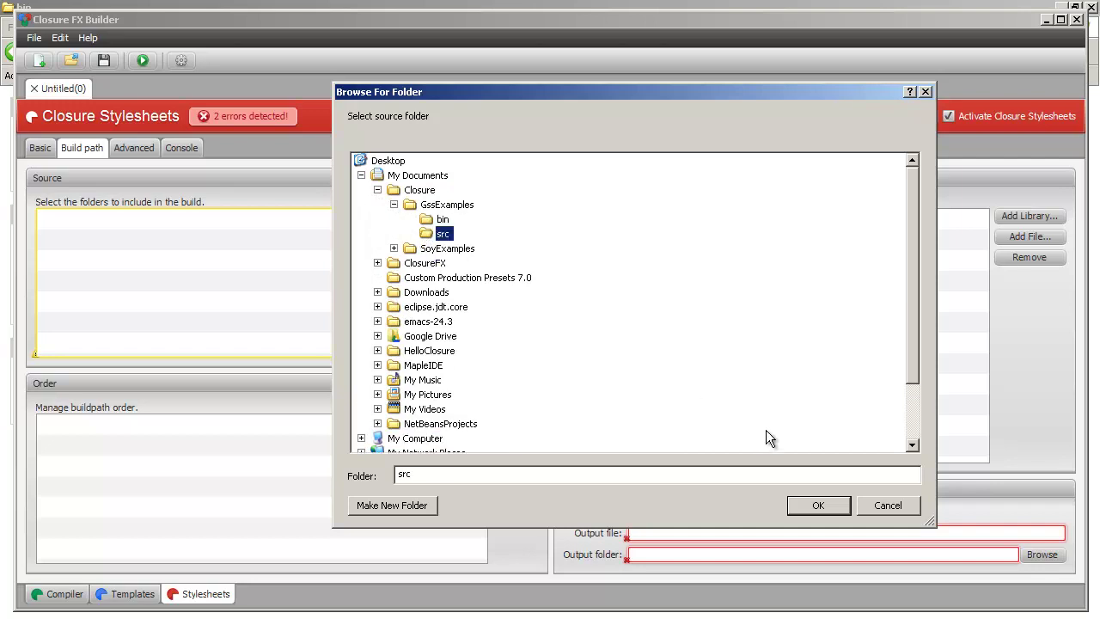
pyautogui.click(818, 505)
# Step: Set the Stylesheets output folder to Closure\GssExamples\bin and the output file to output.css
pyautogui.click(1048, 558)
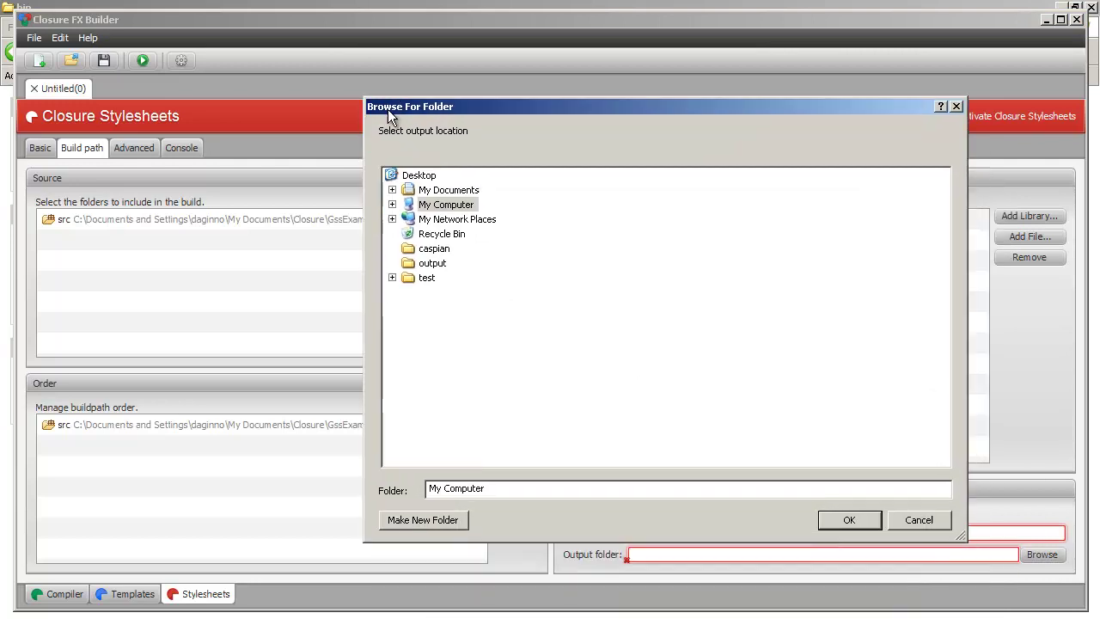
pyautogui.click(390, 187)
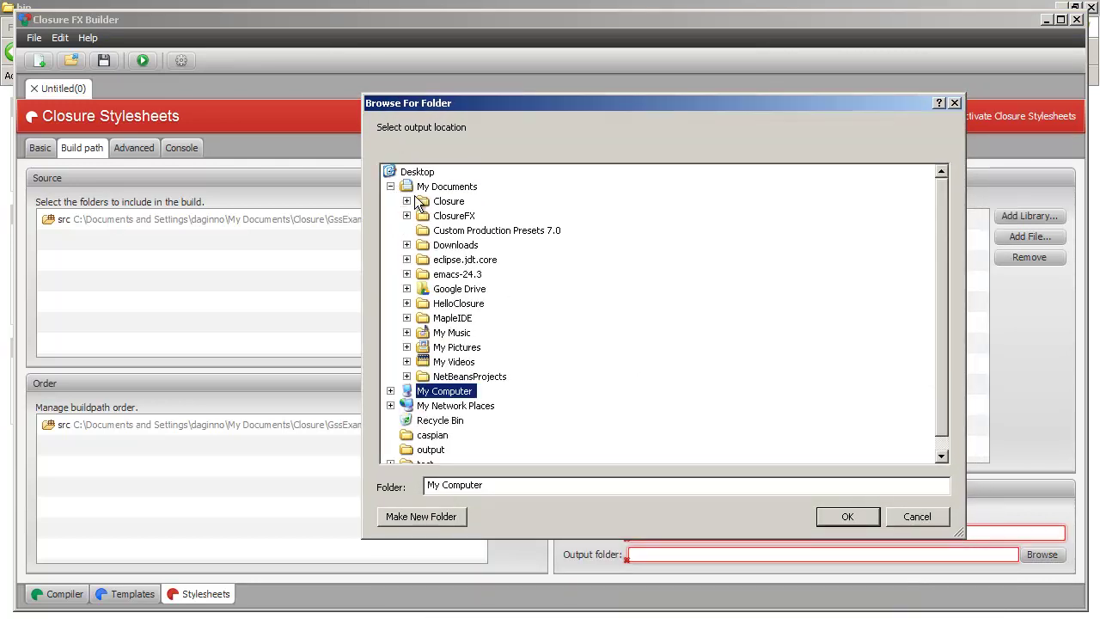
pyautogui.click(407, 201)
pyautogui.click(423, 216)
pyautogui.click(472, 230)
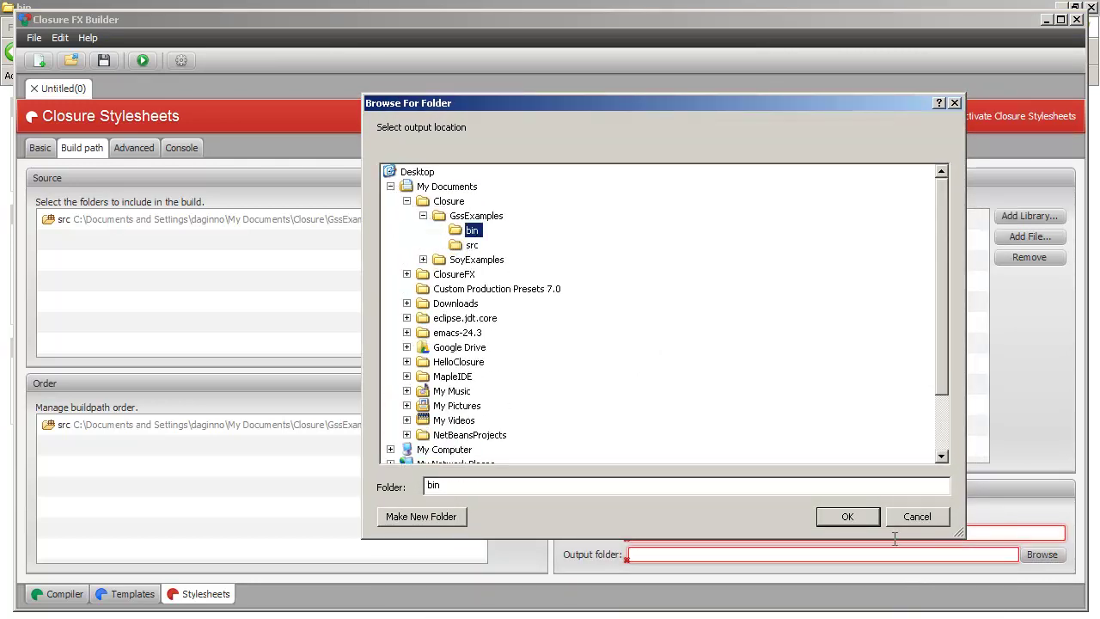
pyautogui.click(847, 517)
pyautogui.click(723, 531)
pyautogui.write('output.css')
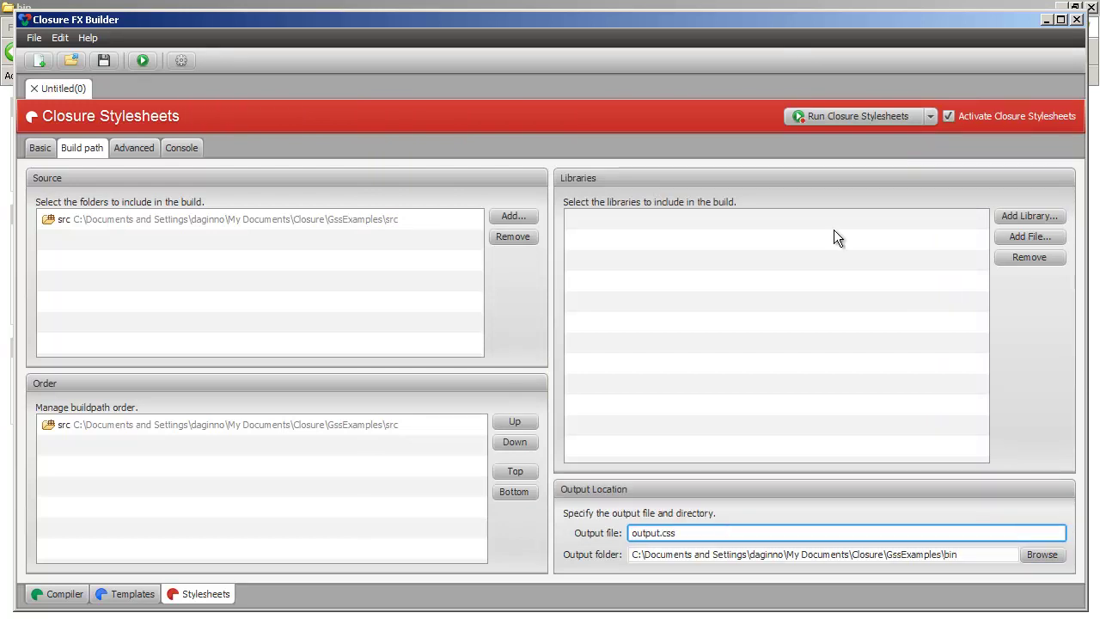
# Step: Run Closure Stylesheets, switch to Windows Explorer and open output.css from the GssExamples bin folder in Google Chrome
pyautogui.click(811, 120)
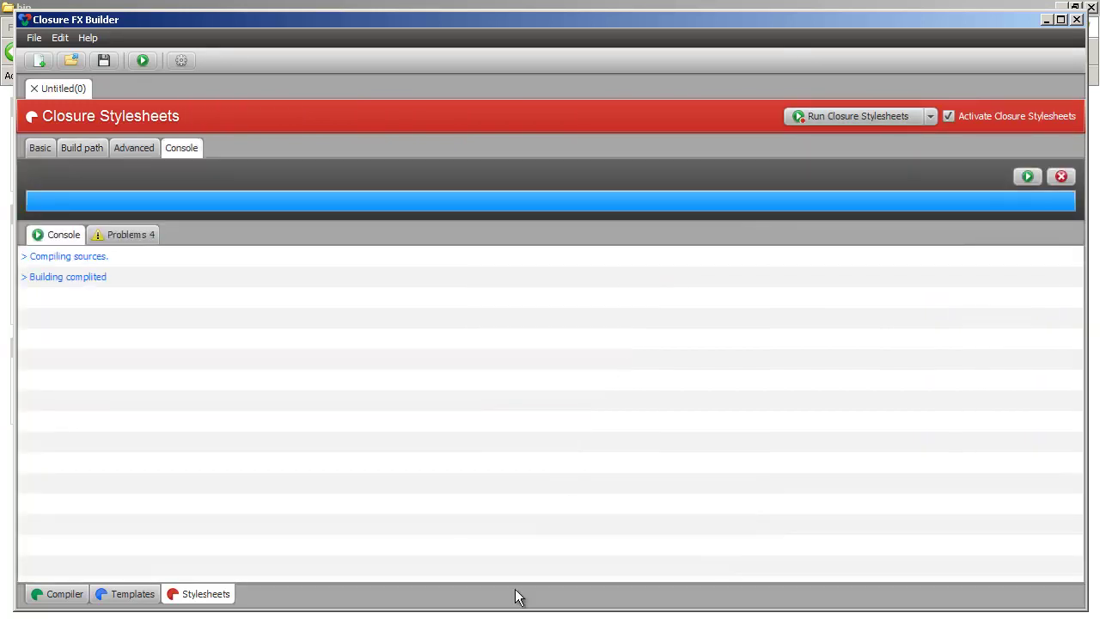
pyautogui.hotkey('alt', 'Tab')
pyautogui.click(253, 127)
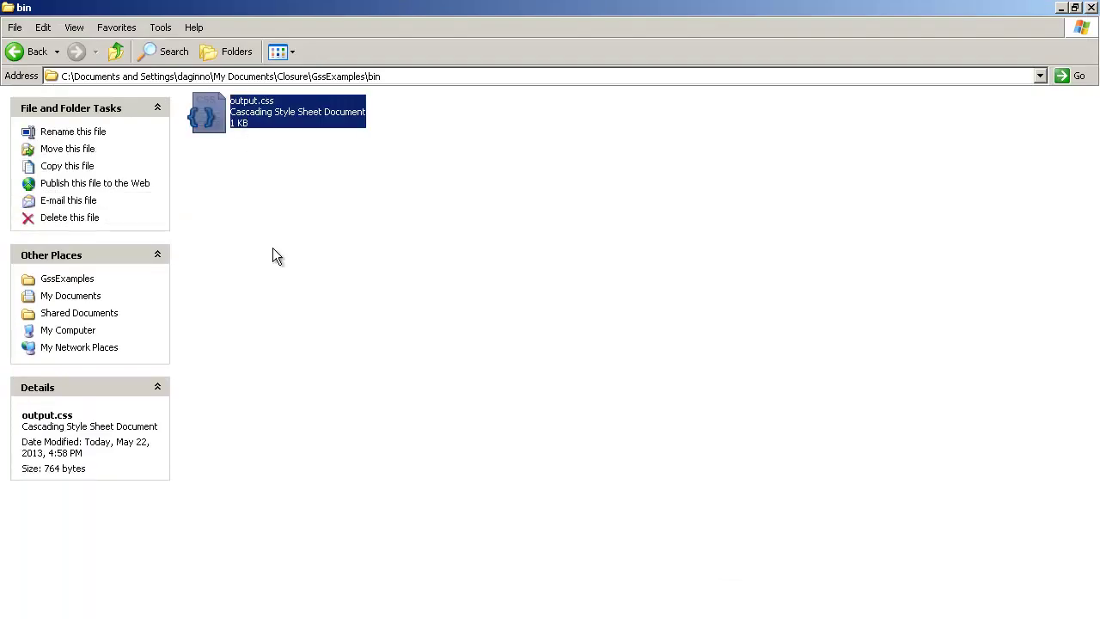
pyautogui.rightClick(214, 120)
pyautogui.moveTo(383, 220)
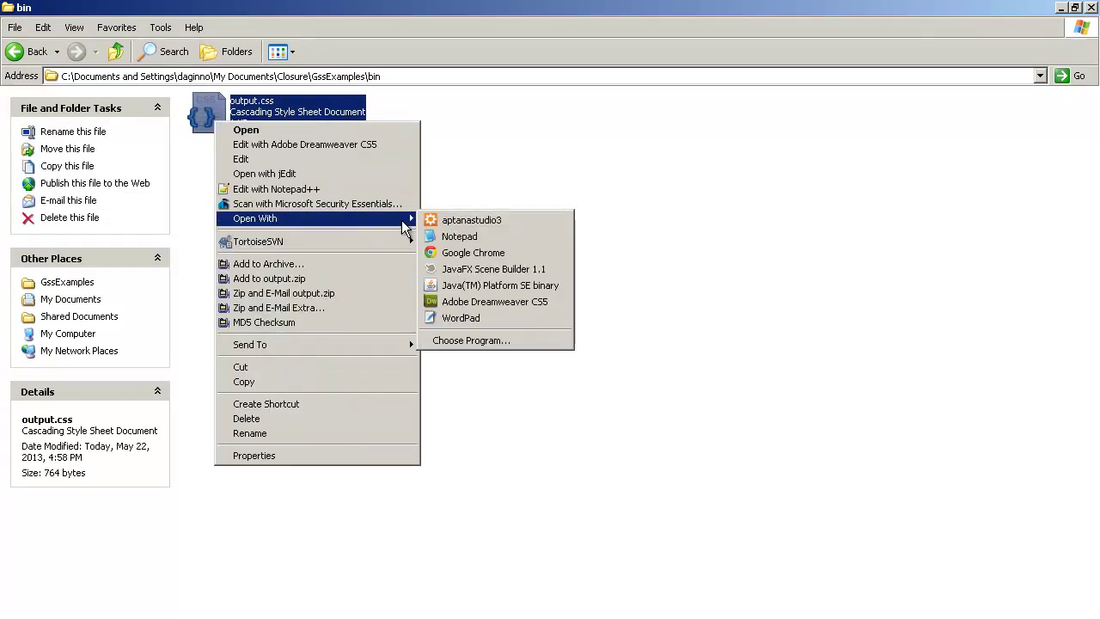
pyautogui.click(474, 253)
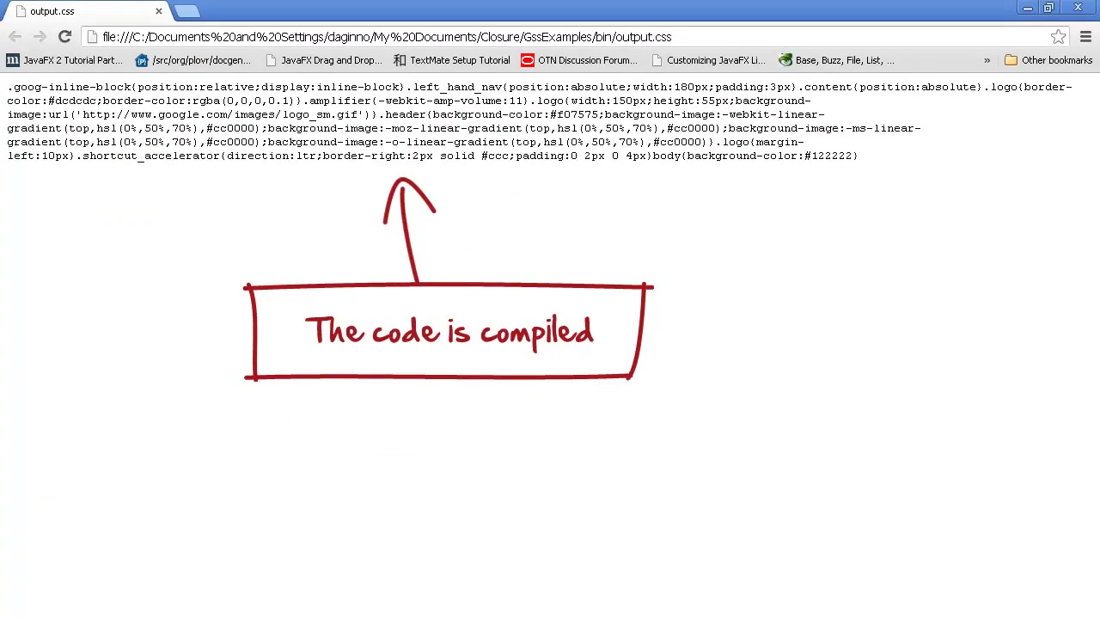
# Step: Switch to Closure FX Builder, set the stylesheet formatting to Pretty Print, rerun Closure Stylesheets and reload output.css in the browser
pyautogui.hotkey('alt', 'Tab')
pyautogui.click(40, 147)
pyautogui.click(342, 273)
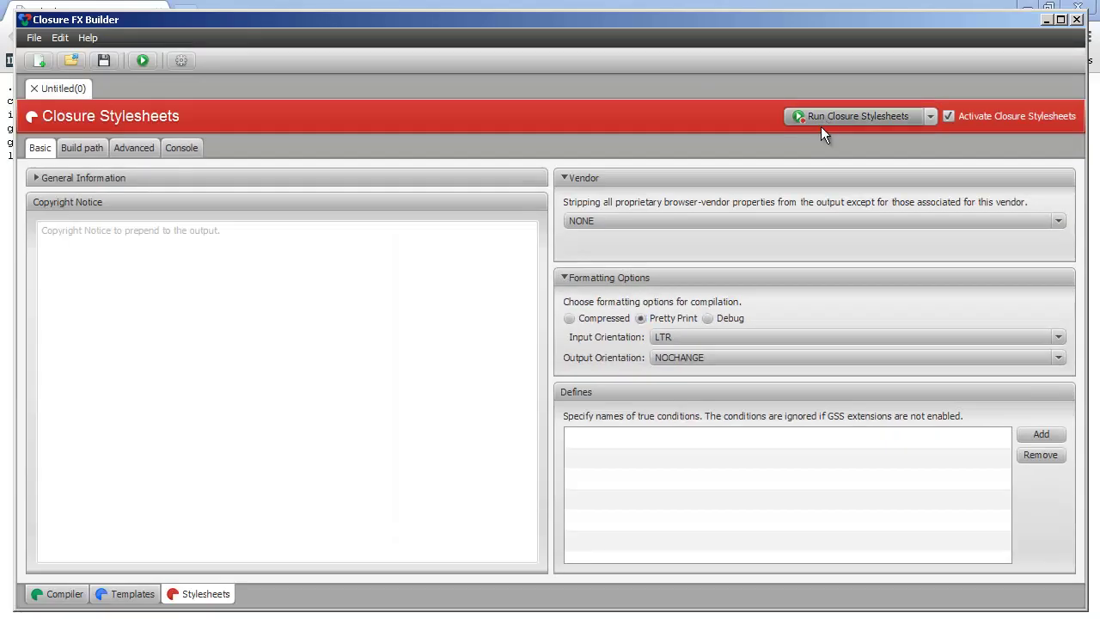
pyautogui.click(821, 120)
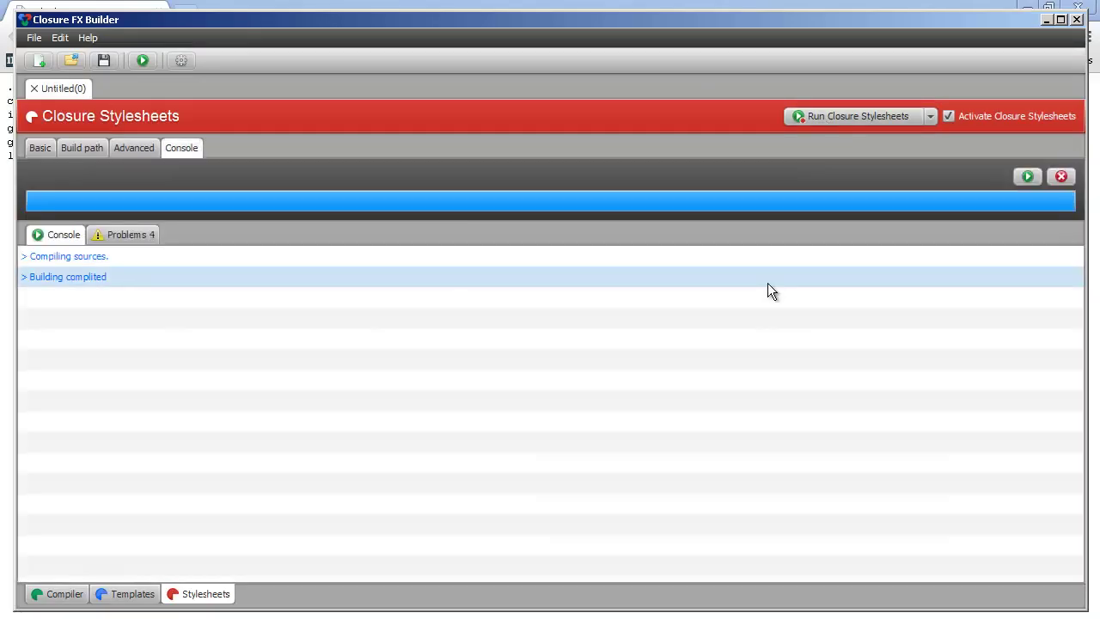
pyautogui.hotkey('alt', 'Tab')
pyautogui.press('F5')
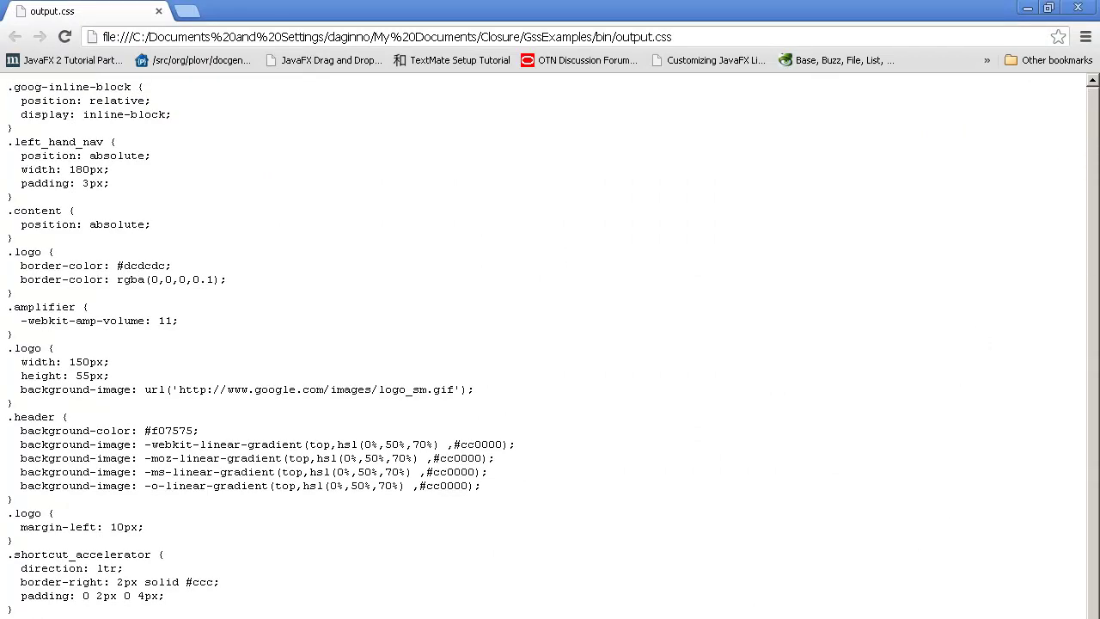
# Step: Return to Closure FX Builder, open Linting.gss from the unknown function "urel" problem to examine line 4, and leave the editor
pyautogui.hotkey('alt', 'Tab')
pyautogui.click(146, 233)
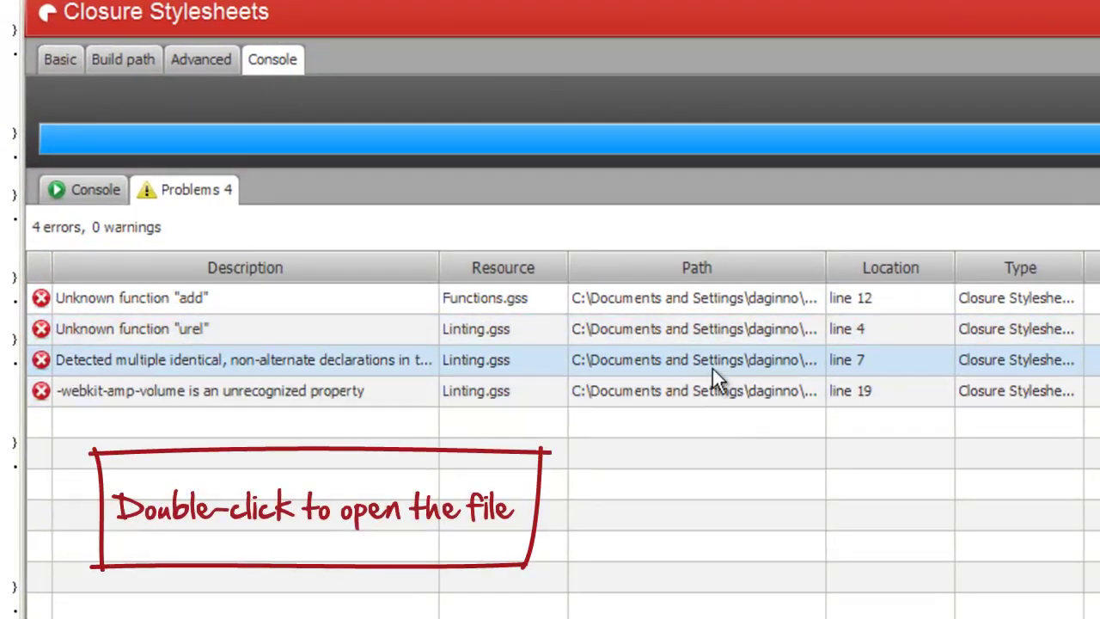
pyautogui.click(190, 330)
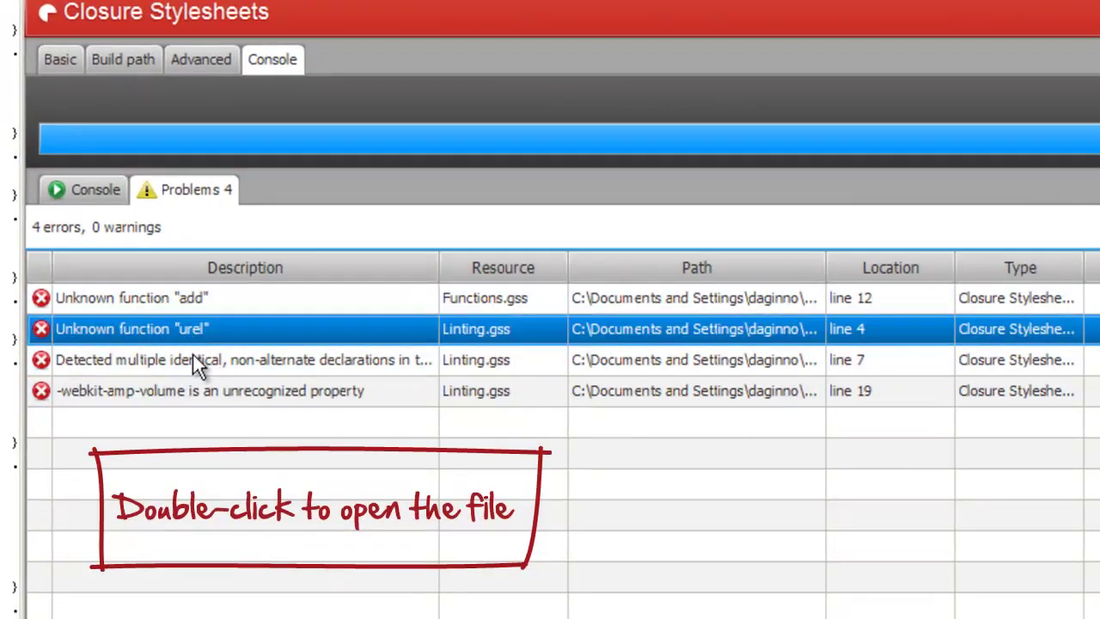
pyautogui.doubleClick(152, 331)
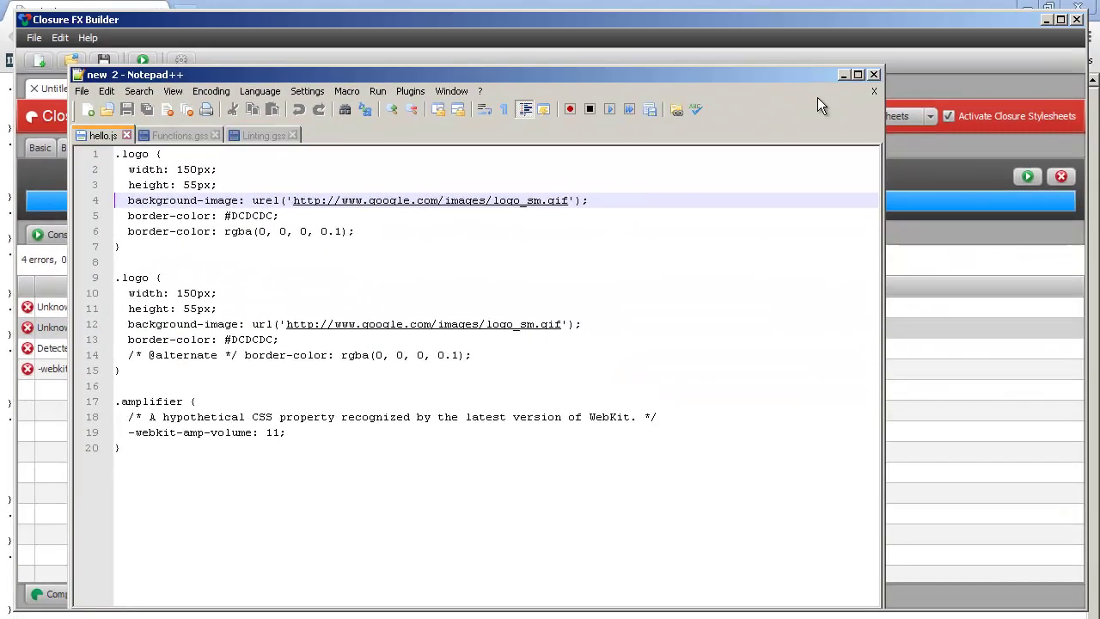
pyautogui.click(817, 97)
# Step: Add urel to the allowed unrecognized functions for linting and rerun Closure Stylesheets
pyautogui.click(134, 146)
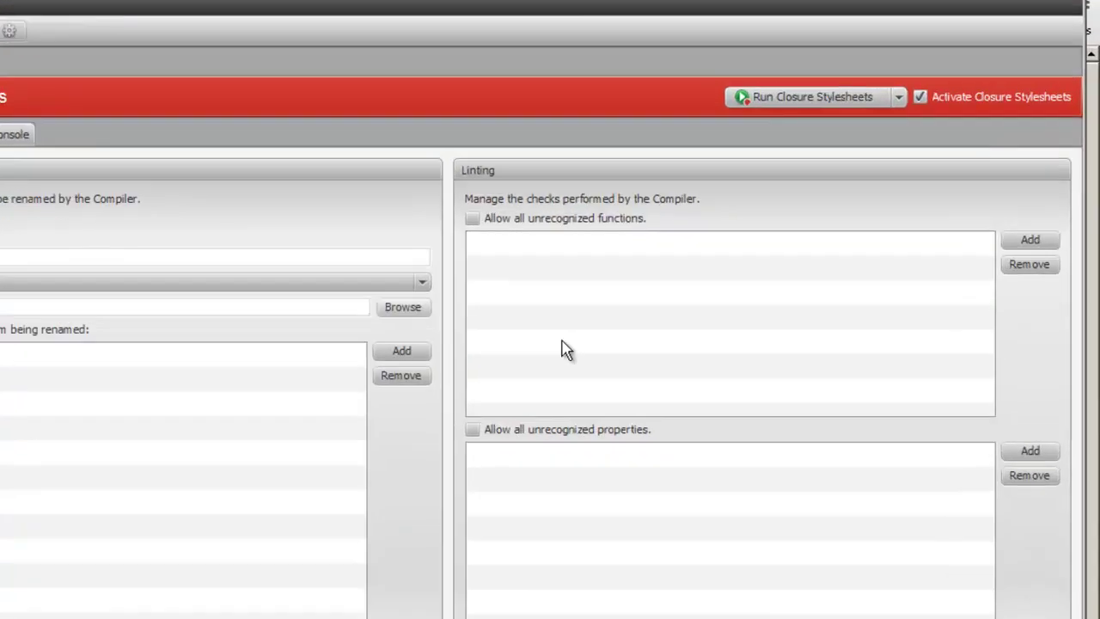
pyautogui.click(1035, 238)
pyautogui.click(567, 242)
pyautogui.click(564, 240)
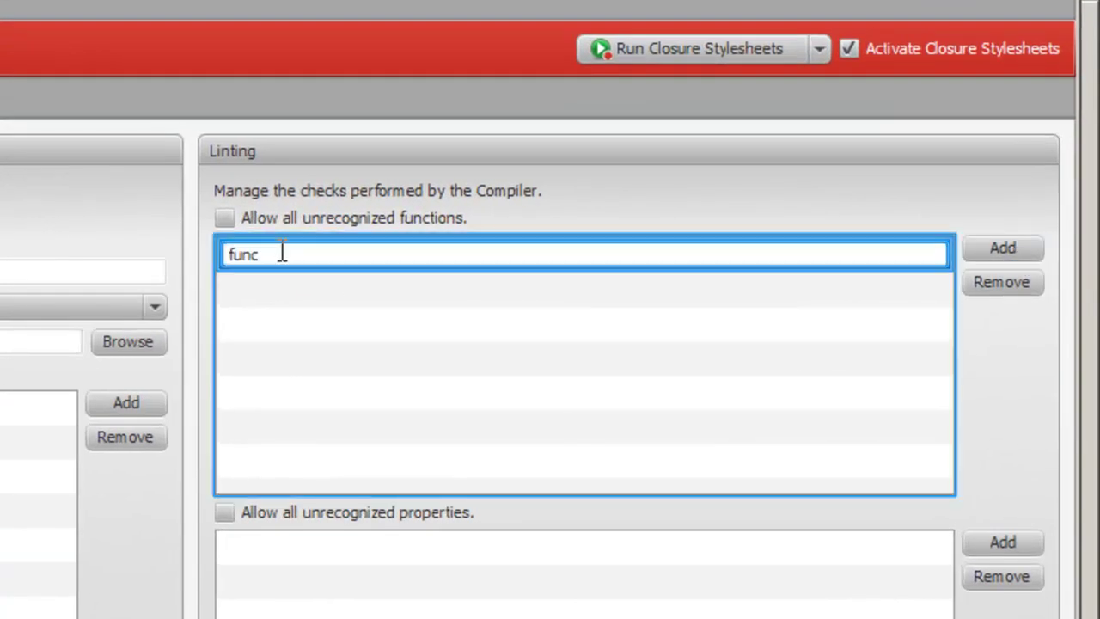
pyautogui.write('urel')
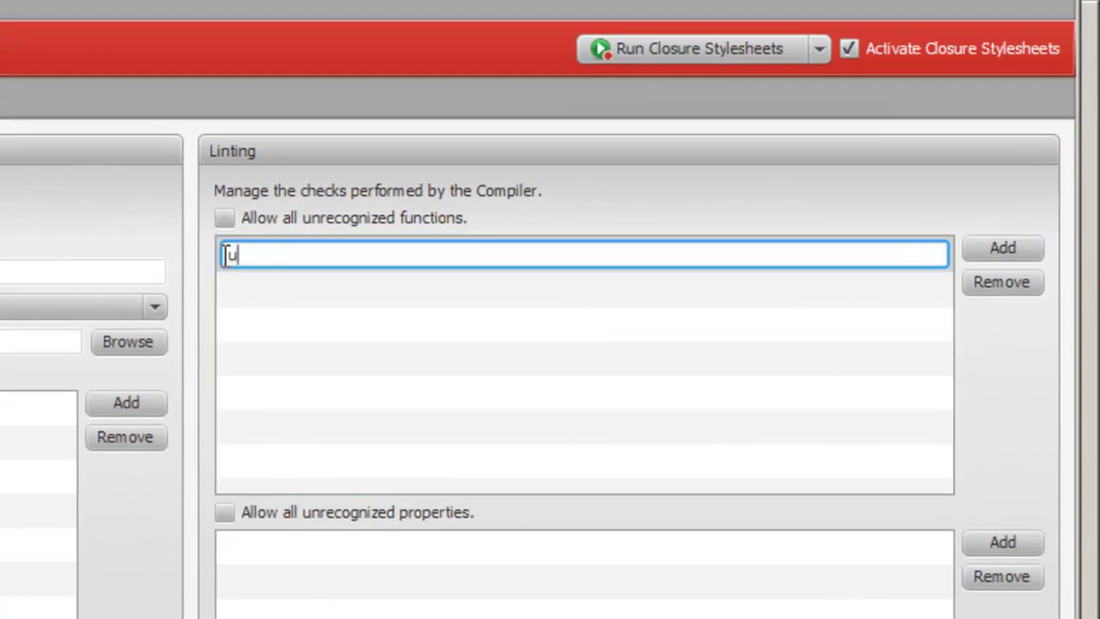
pyautogui.click(304, 344)
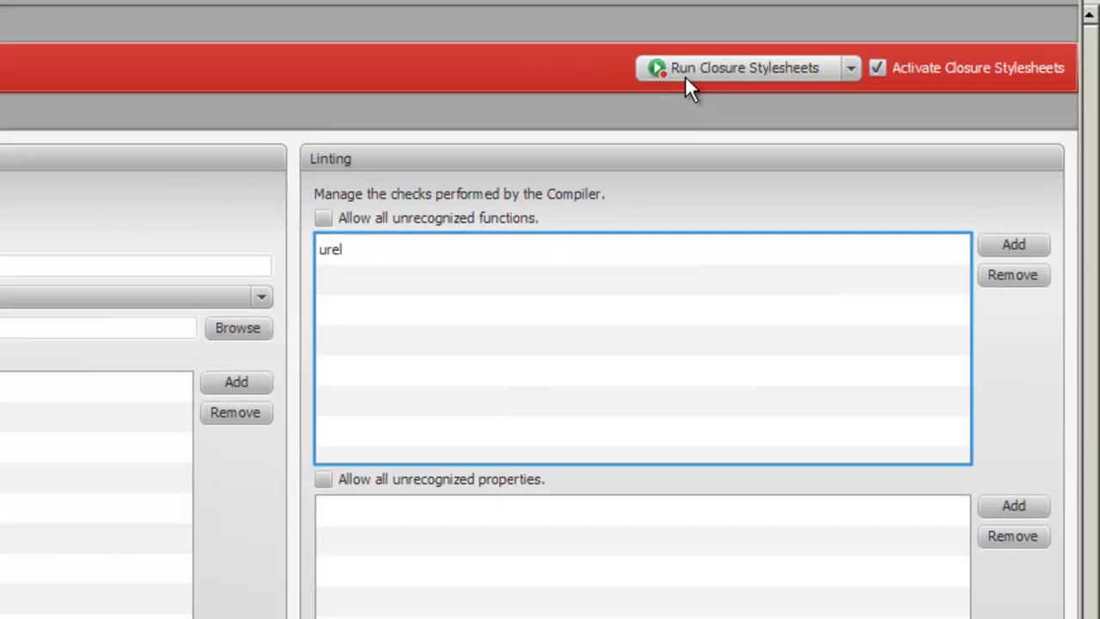
pyautogui.click(685, 73)
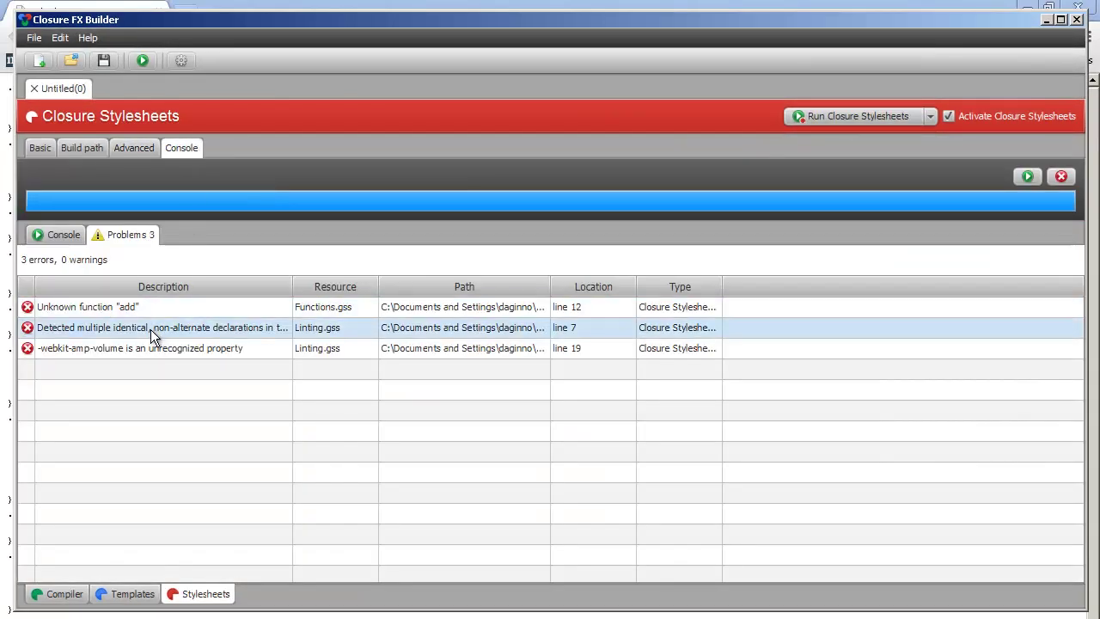
# Step: Review the Stylesheets basic options with General Information expanded, the build path settings, and the advanced renaming and linting options
pyautogui.click(41, 148)
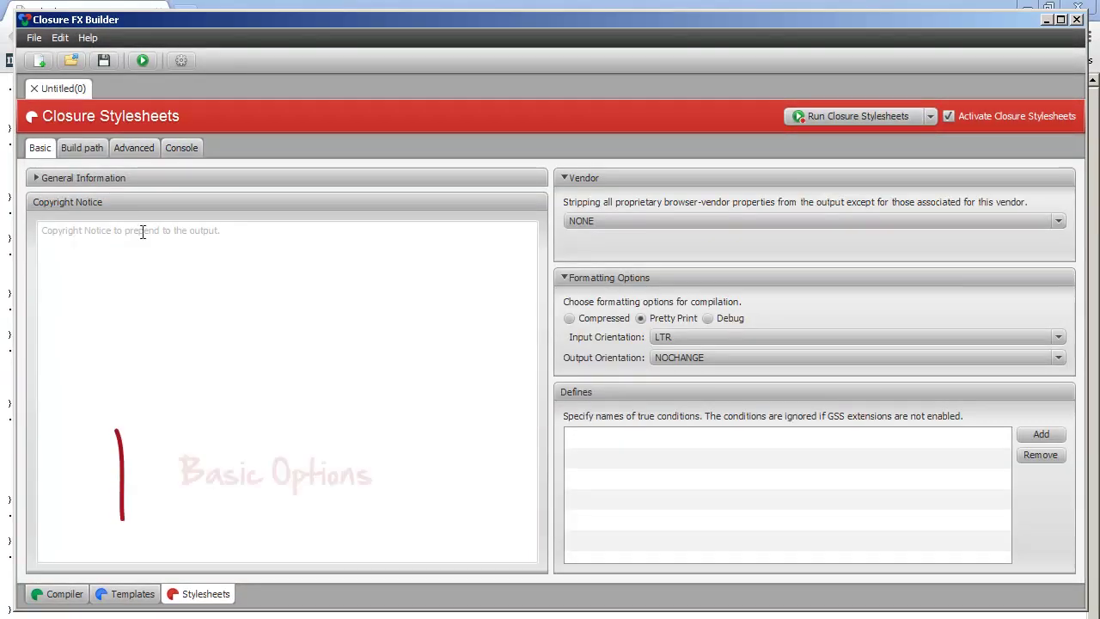
pyautogui.click(116, 178)
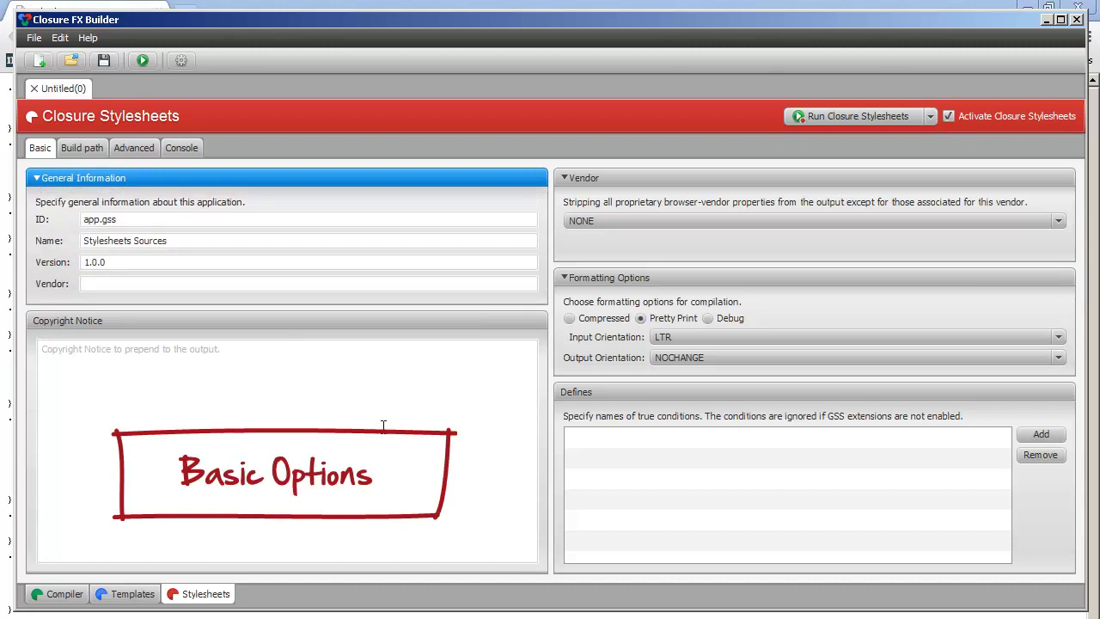
pyautogui.click(87, 152)
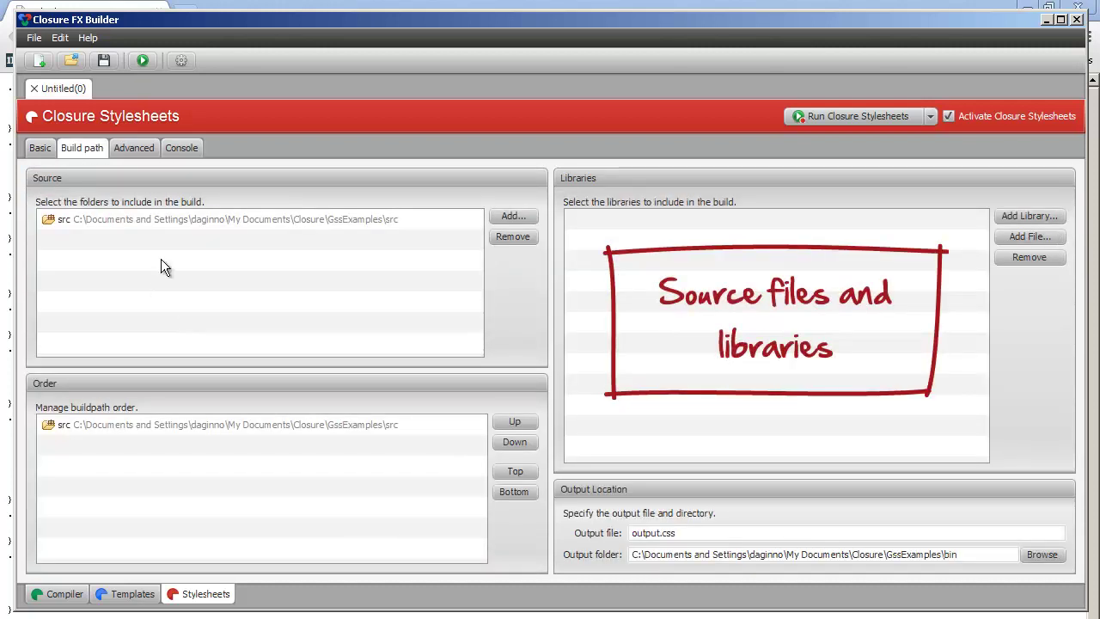
pyautogui.click(127, 155)
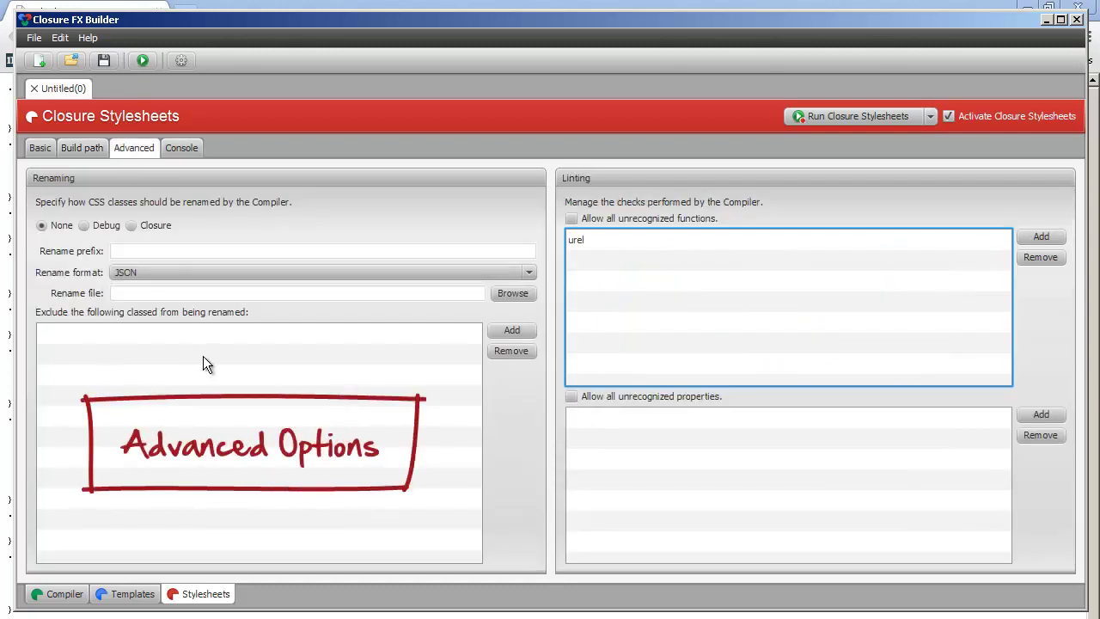